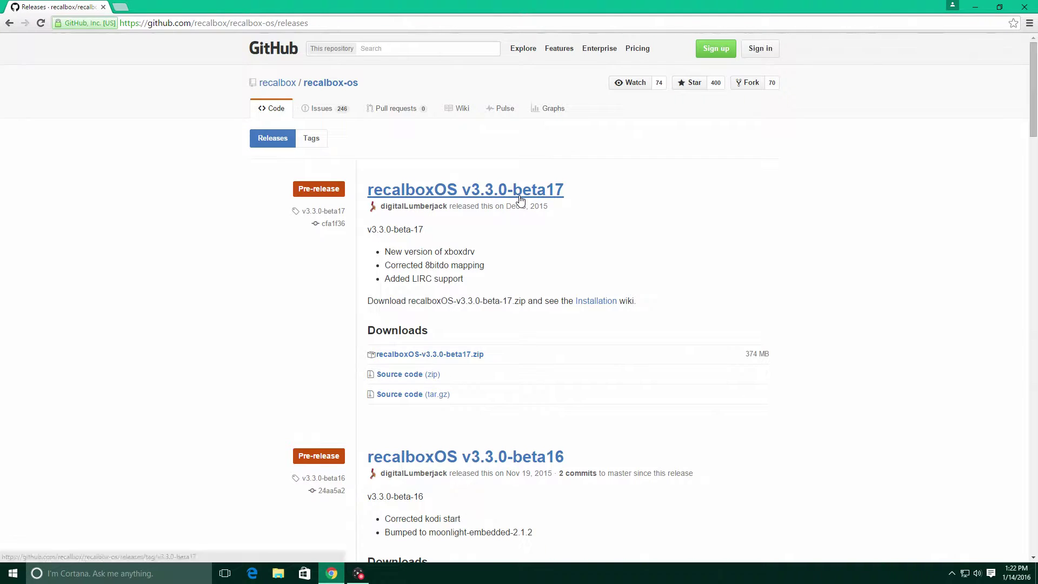
Step: Close the browser and extract the recalboxOS-v3.3.0-beta17 archive in the desktop's RECALBOX folder into its own subfolder with 7-Zip
{"action": "left_click", "coordinate": [1031, 6]}
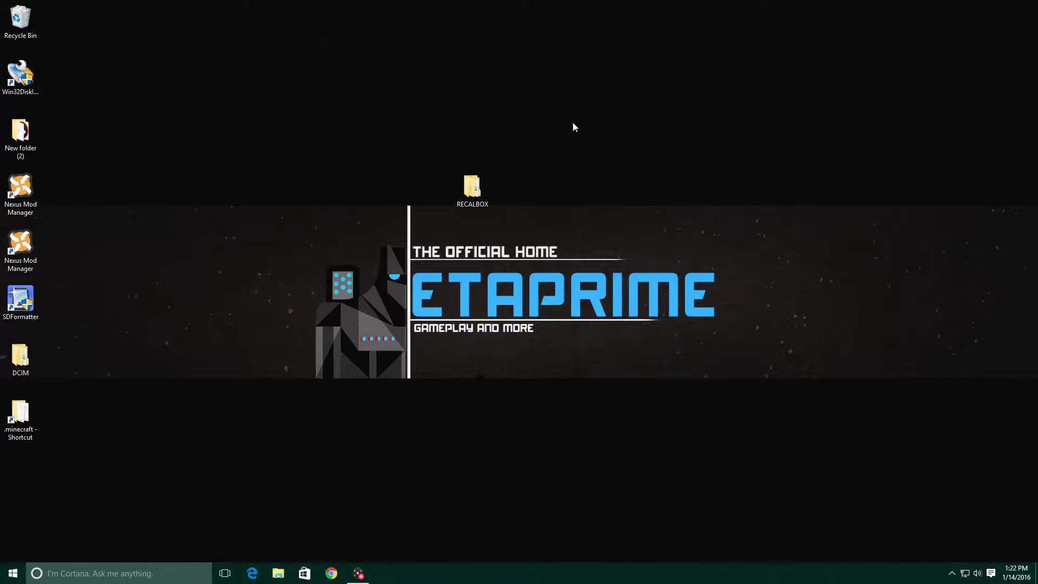
{"action": "double_click", "coordinate": [466, 188]}
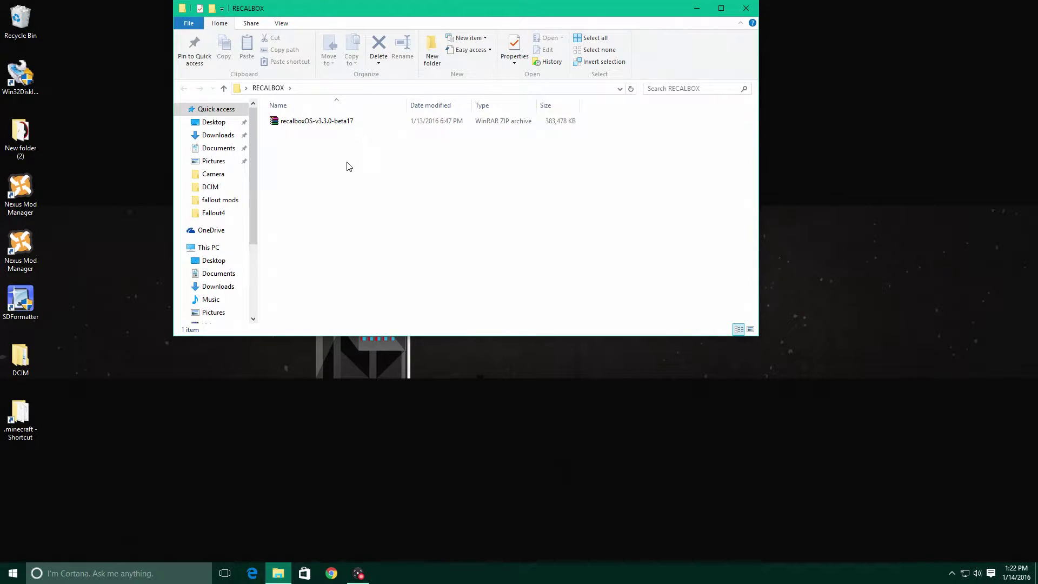
{"action": "right_click", "coordinate": [316, 123]}
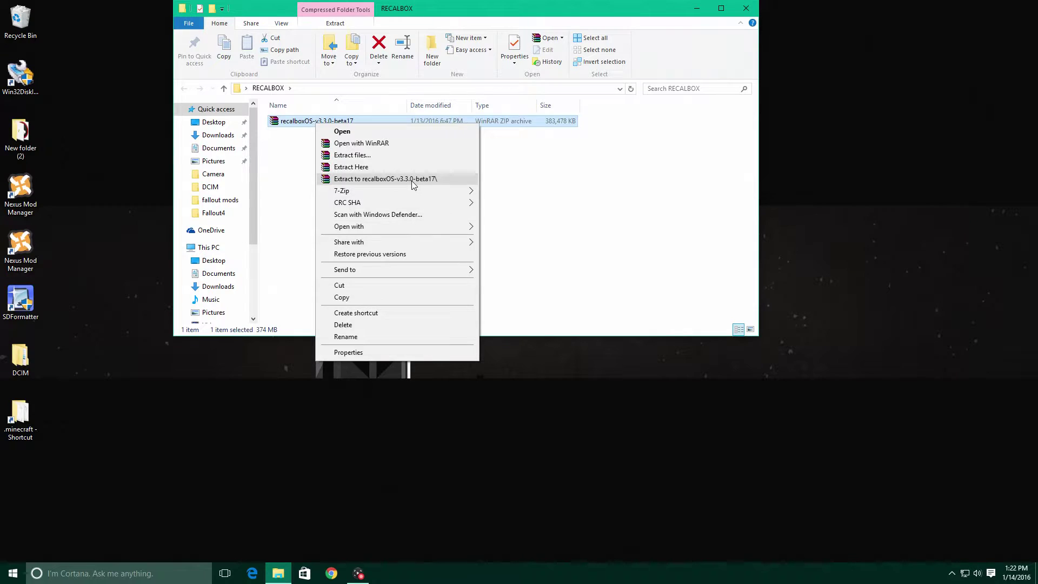
{"action": "mouse_move", "coordinate": [417, 190]}
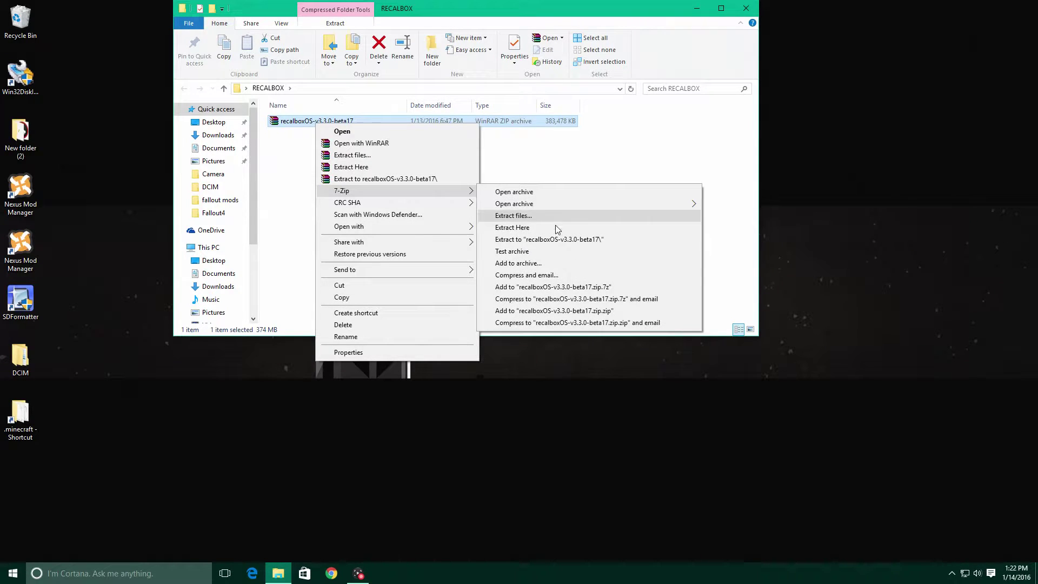
{"action": "left_click", "coordinate": [556, 239]}
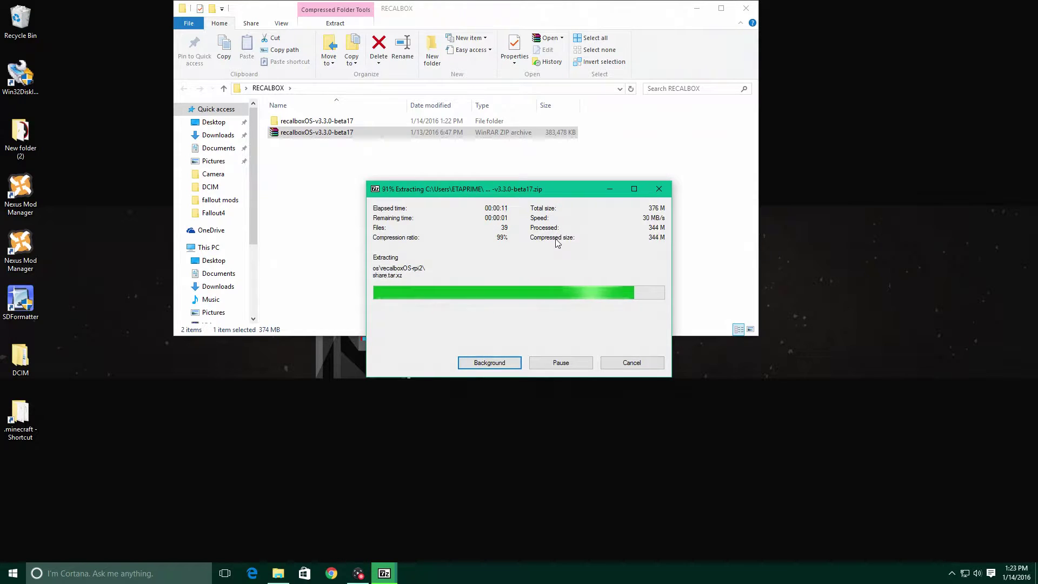
Step: Copy all files and folders inside the extracted recalboxOS-v3.3.0-beta17 folder
{"action": "double_click", "coordinate": [349, 121]}
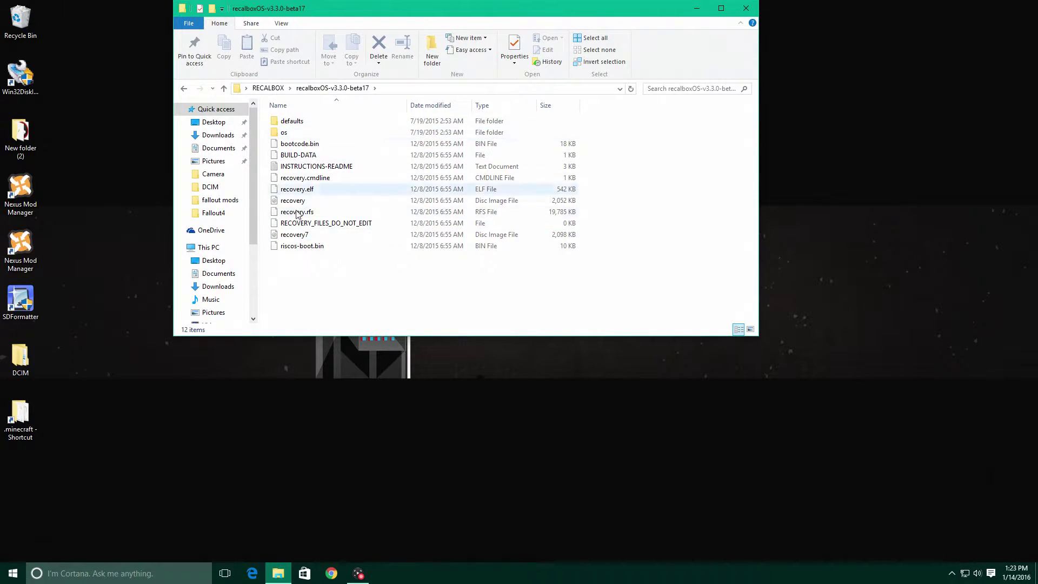
{"action": "left_click_drag", "start_coordinate": [318, 269], "coordinate": [290, 122]}
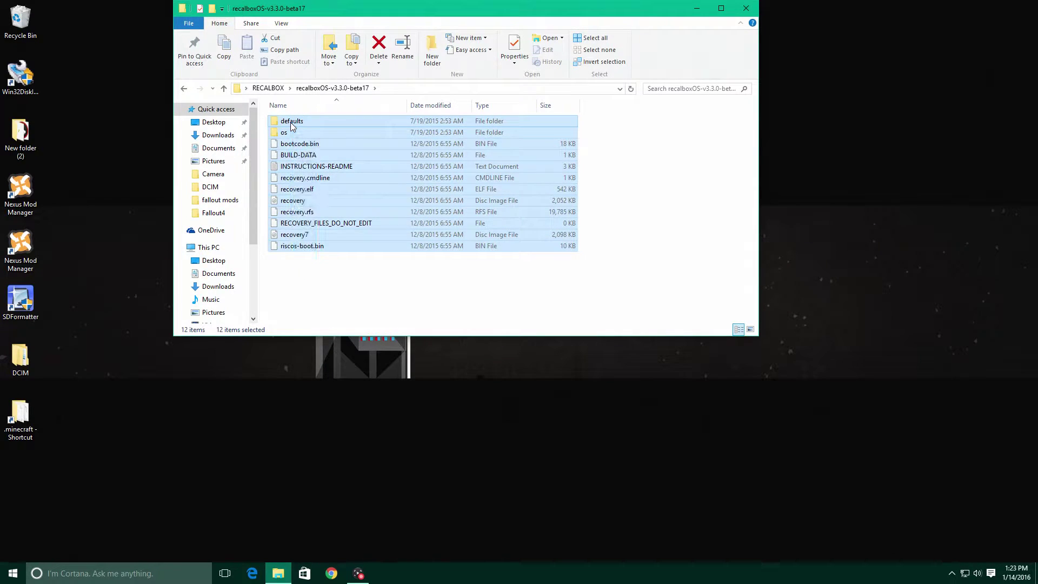
{"action": "right_click", "coordinate": [290, 122]}
{"action": "left_click", "coordinate": [368, 297]}
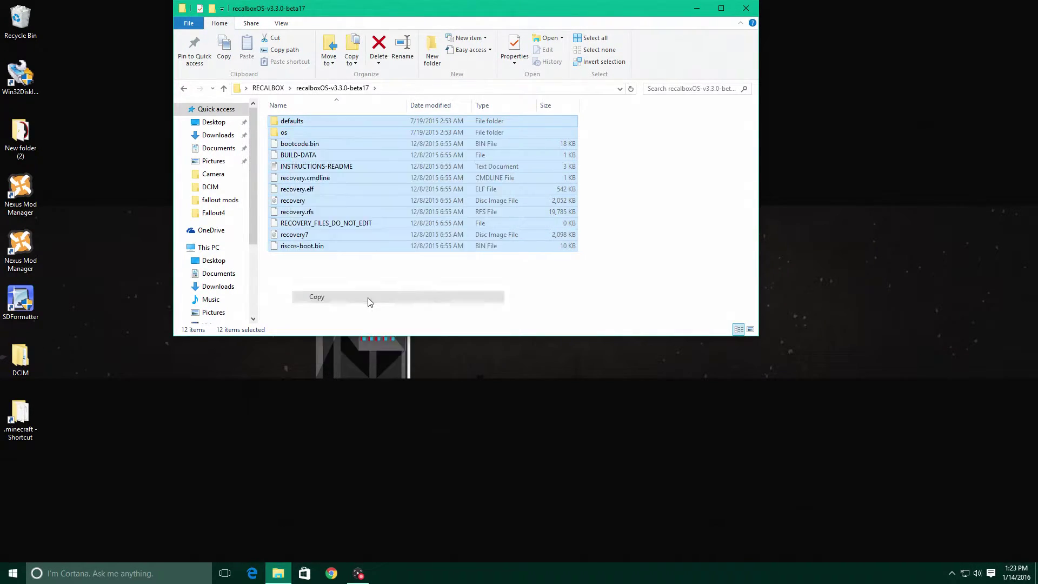
Step: Paste the copied Recalbox files into the root of the SDCARD (E:) drive and minimize the folder window
{"action": "left_click_drag", "start_coordinate": [254, 229], "coordinate": [255, 296]}
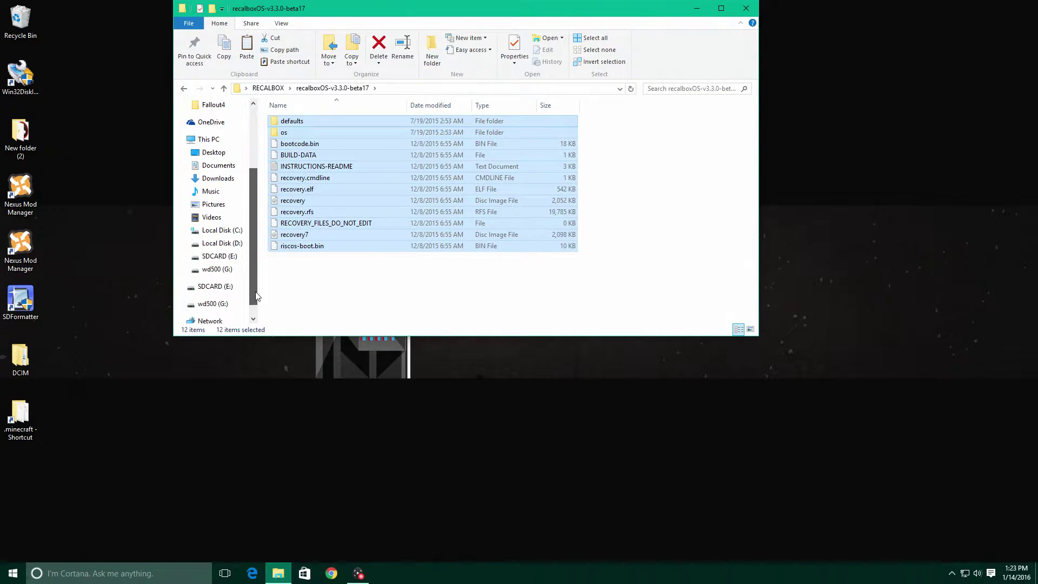
{"action": "left_click", "coordinate": [230, 257]}
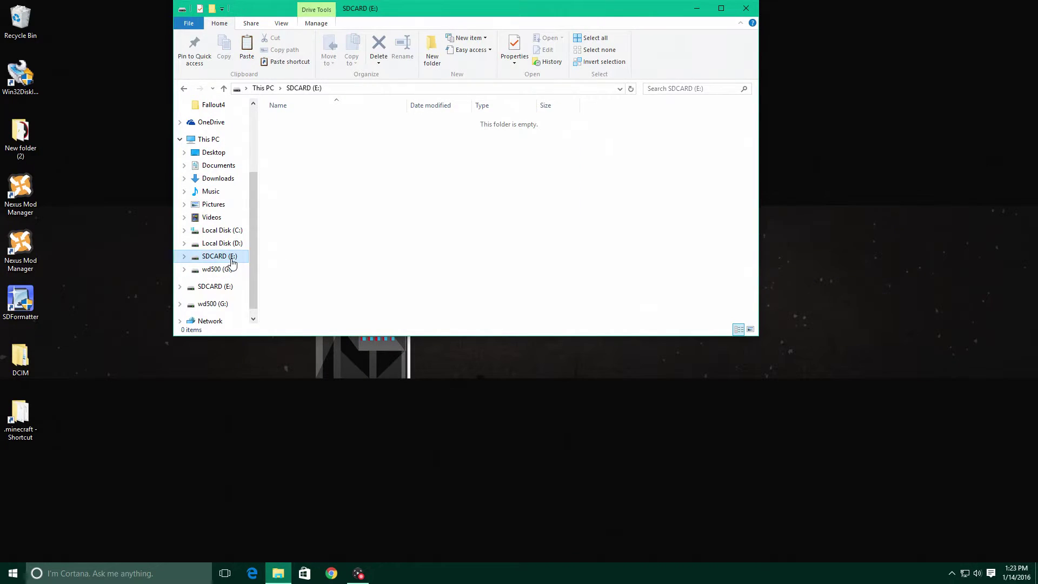
{"action": "right_click", "coordinate": [379, 147]}
{"action": "left_click", "coordinate": [415, 237]}
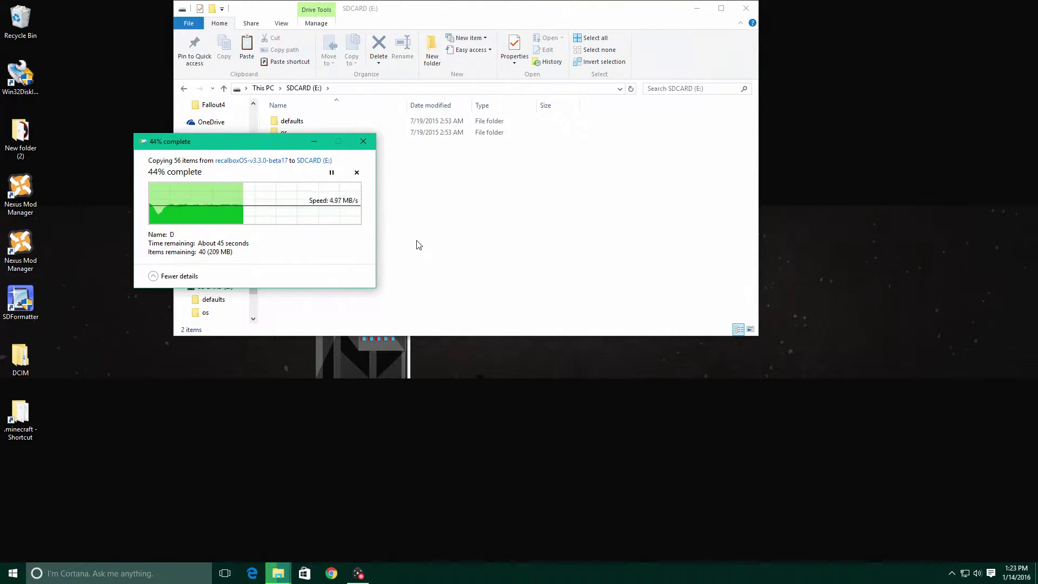
{"action": "left_click", "coordinate": [697, 8]}
{"action": "left_click_drag", "start_coordinate": [262, 142], "coordinate": [534, 157]}
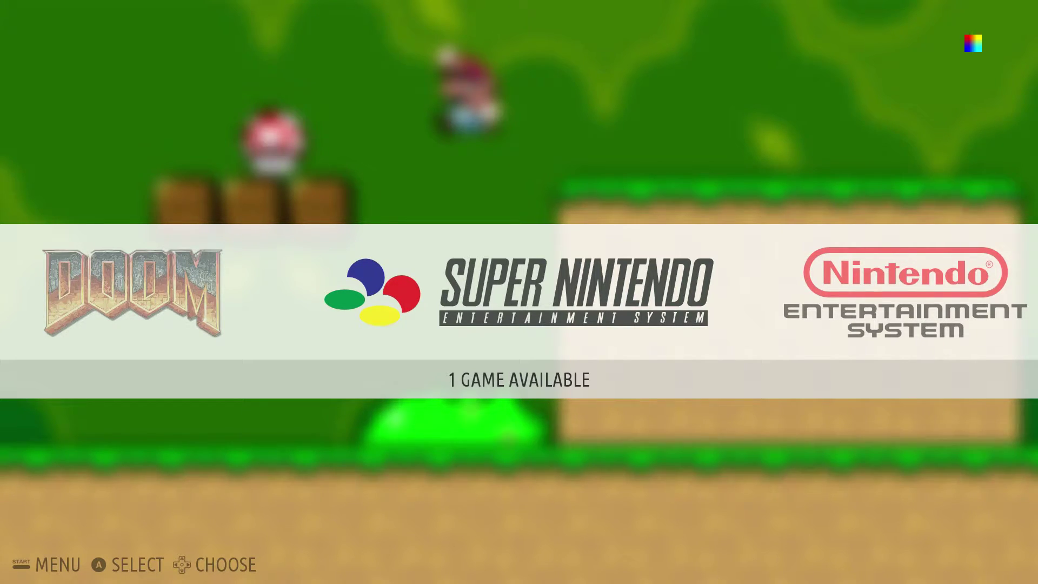
Step: Start configuring a controller from the controllers settings, using Gamepad 1
{"action": "key", "text": "Return"}
{"action": "key", "text": "Down"}
{"action": "key", "text": "Down"}
{"action": "key", "text": "Down"}
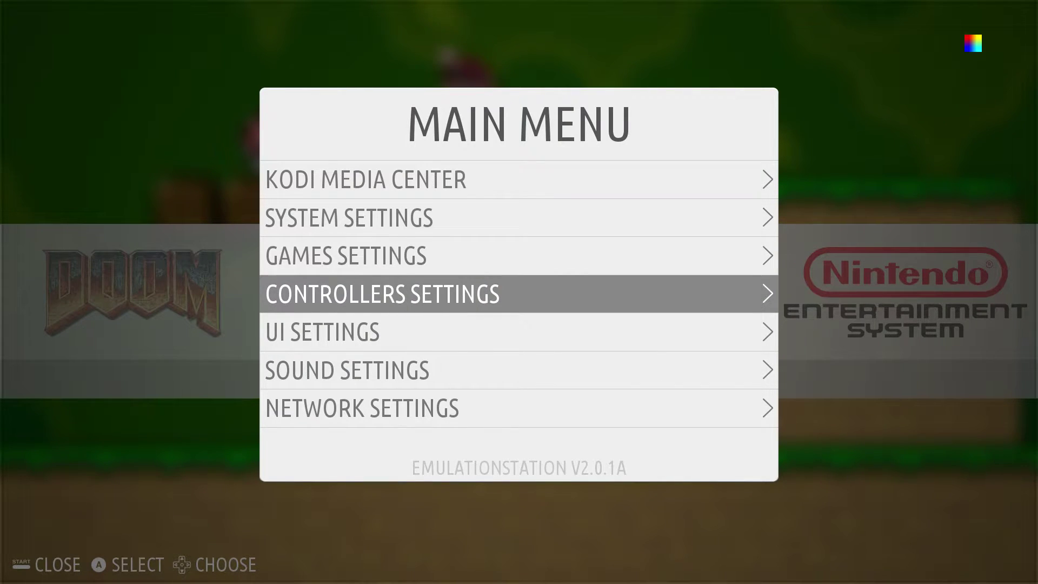
{"action": "key", "text": "Return"}
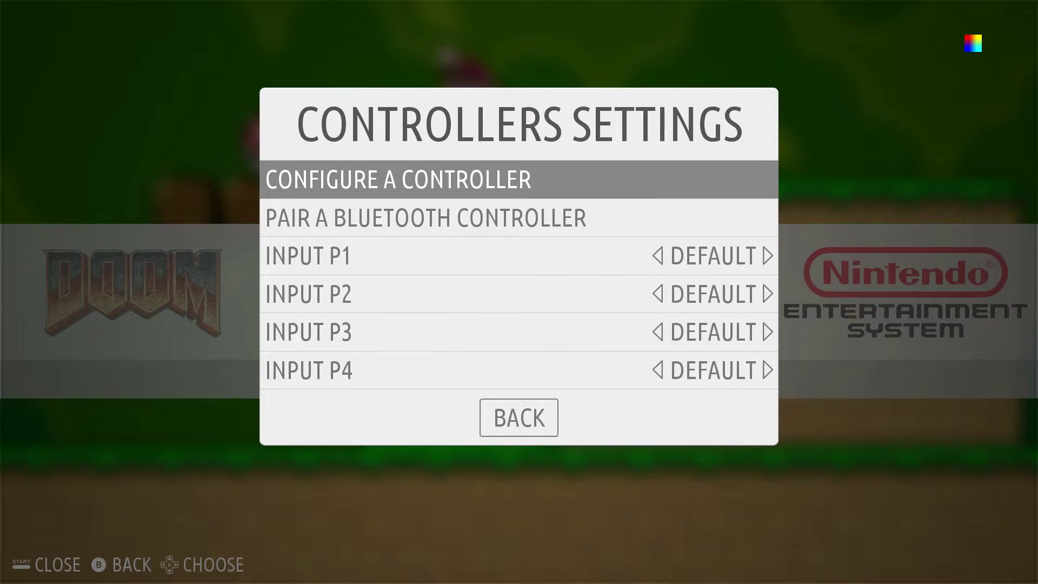
{"action": "key", "text": "Return"}
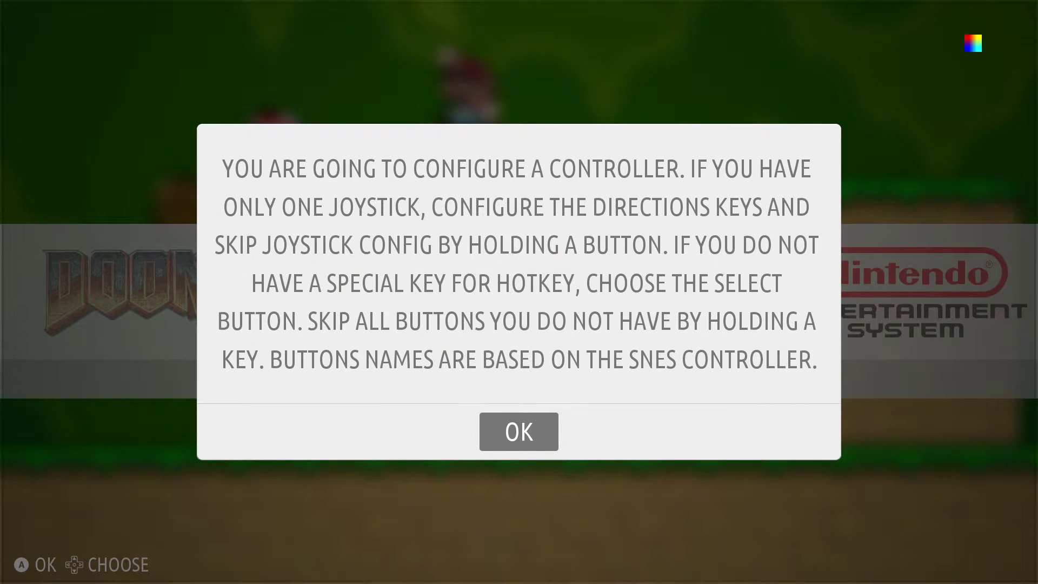
{"action": "key", "text": "Return"}
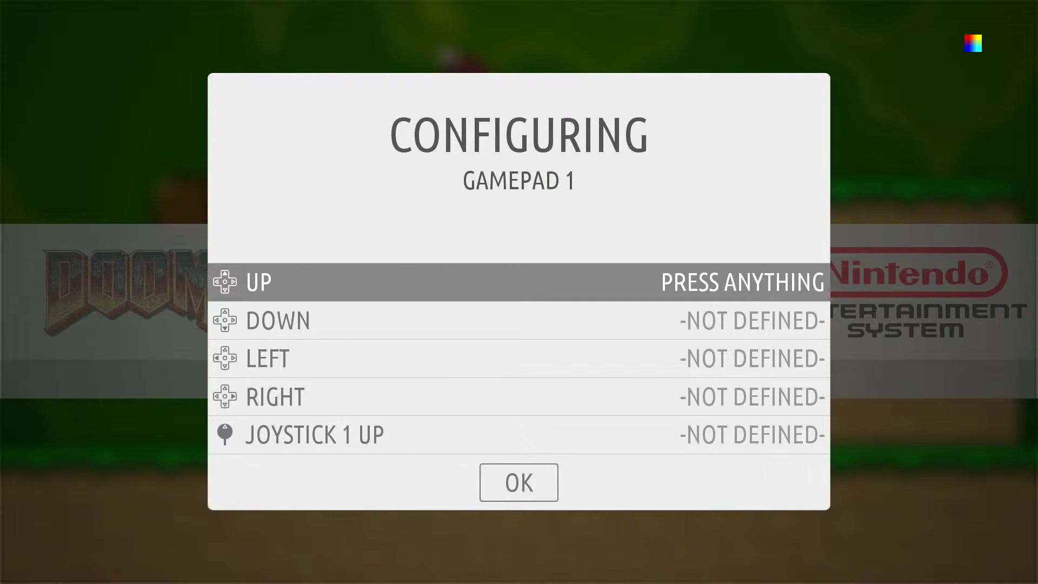
Step: Assign the gamepad's directional pad (Hat 0) to Up, Down, Left and Right
{"action": "key", "text": "Up"}
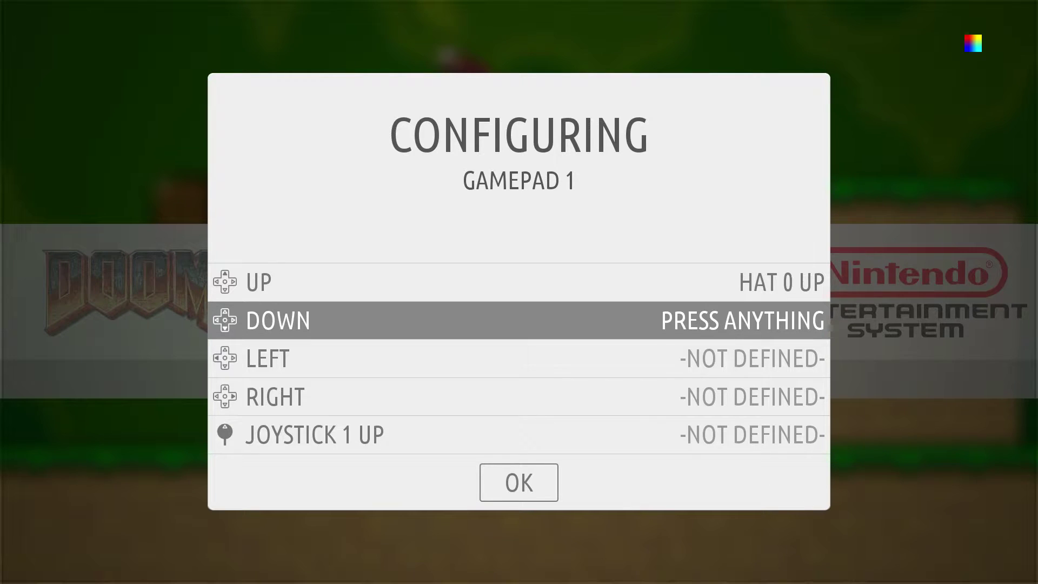
{"action": "key", "text": "Down"}
{"action": "key", "text": "Left"}
{"action": "key", "text": "Right"}
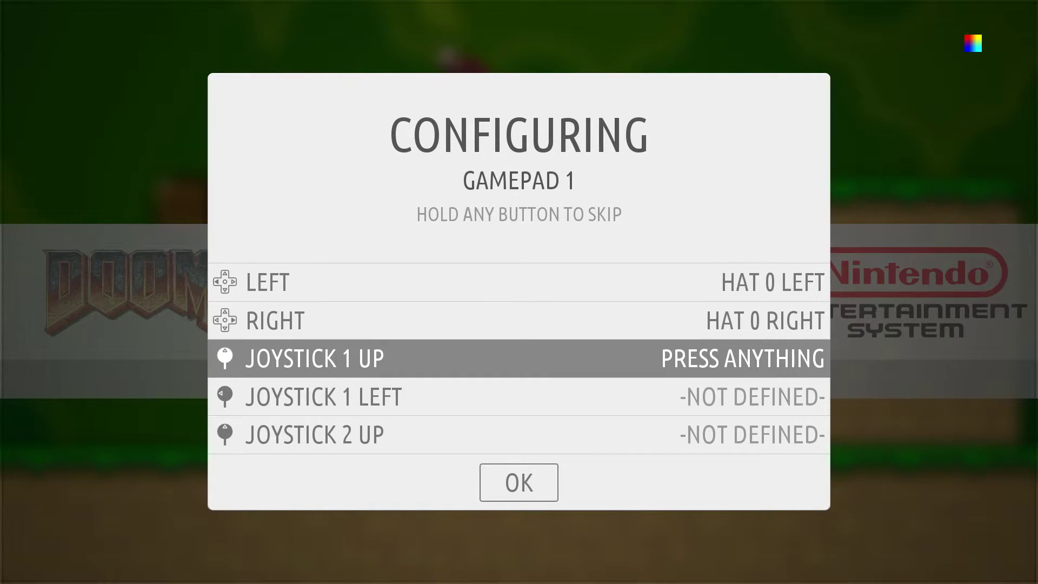
Step: Assign the analog sticks to the Up and Left directions of Joystick 1 and Joystick 2
{"action": "key", "text": "Up"}
{"action": "key", "text": "Left"}
{"action": "key", "text": "Up"}
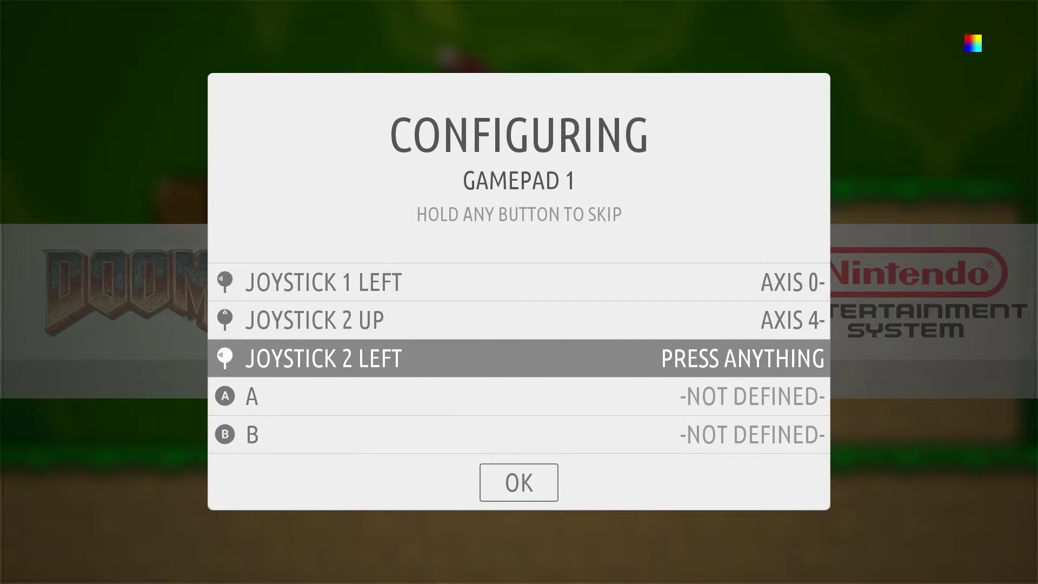
{"action": "key", "text": "Left"}
Step: Assign the gamepad's A, B, X, Y, Start and Select buttons, with B on Button 1, X on Button 2 and Select on Button 6
{"action": "key", "text": "a"}
{"action": "key", "text": "b"}
{"action": "key", "text": "x"}
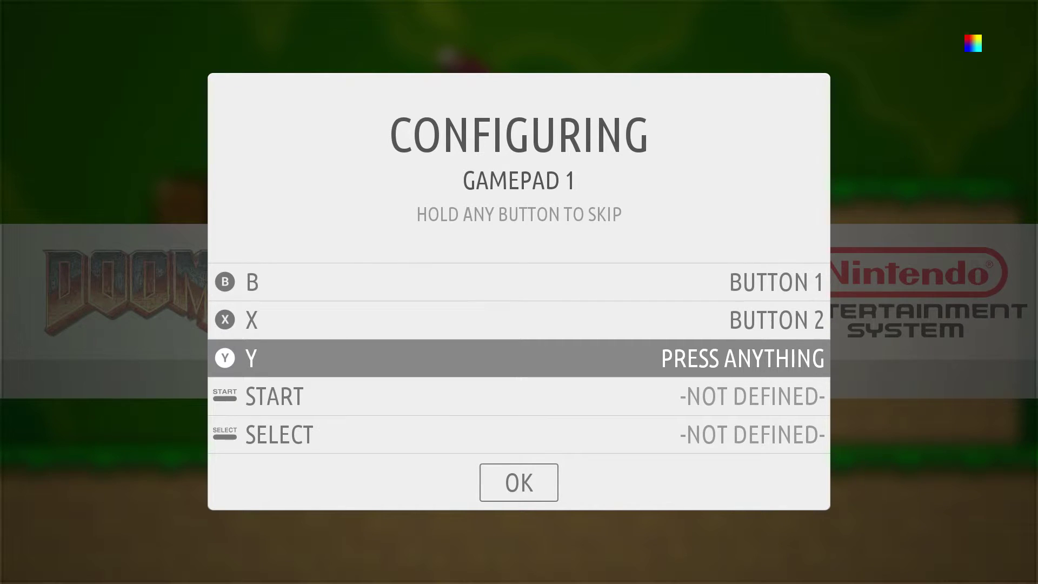
{"action": "key", "text": "y"}
{"action": "key", "text": "Return"}
{"action": "key", "text": "BackSpace"}
Step: Assign Page Up, Page Down, L2, L3, R3 and the hotkey, skipping R2, and finish the gamepad configuration
{"action": "key", "text": "Page_Up"}
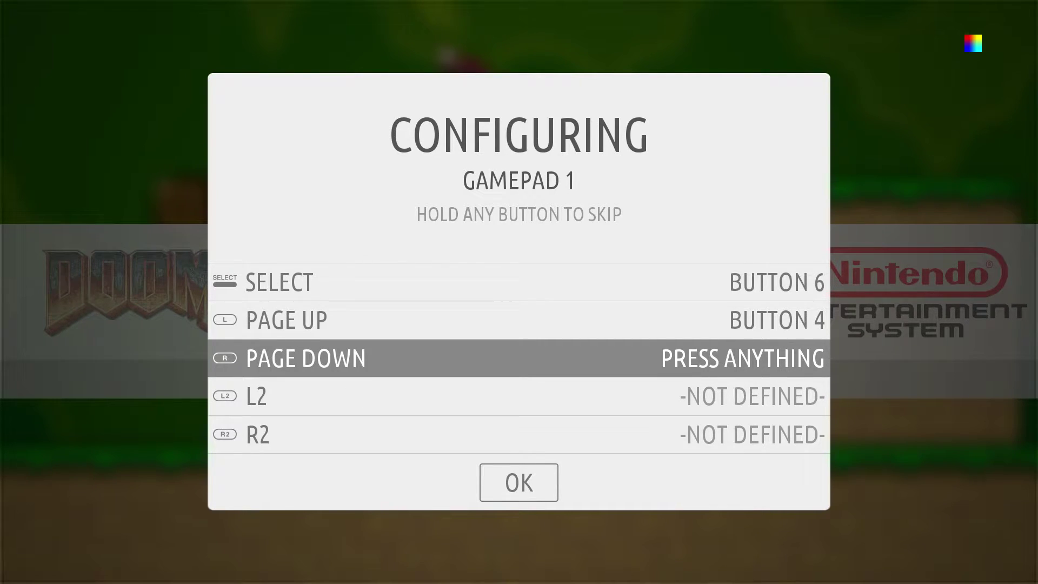
{"action": "key", "text": "Page_Down"}
{"action": "key", "text": "l"}
{"action": "key", "text": "a"}
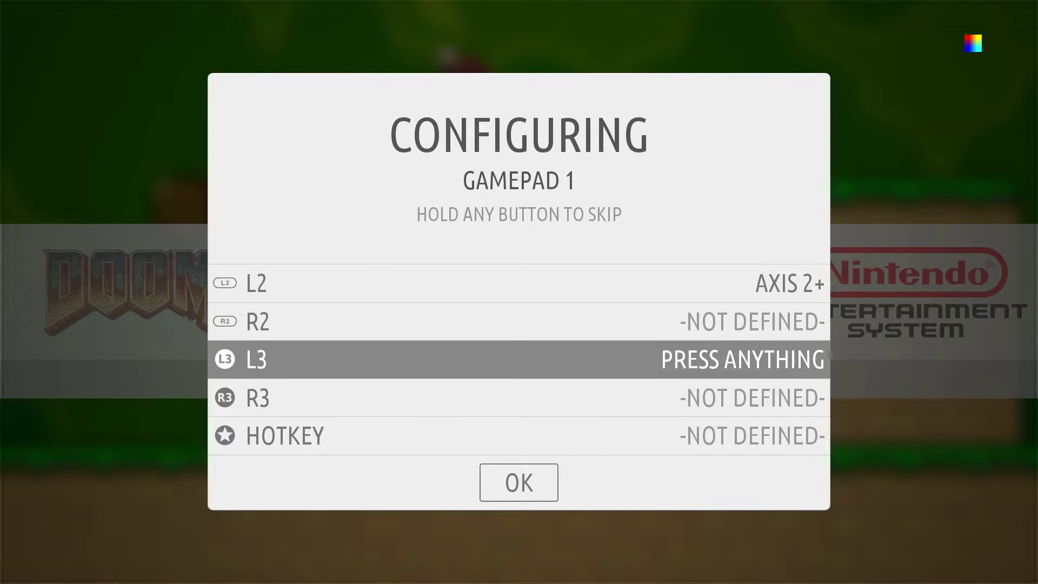
{"action": "key", "text": "j"}
{"action": "key", "text": "k"}
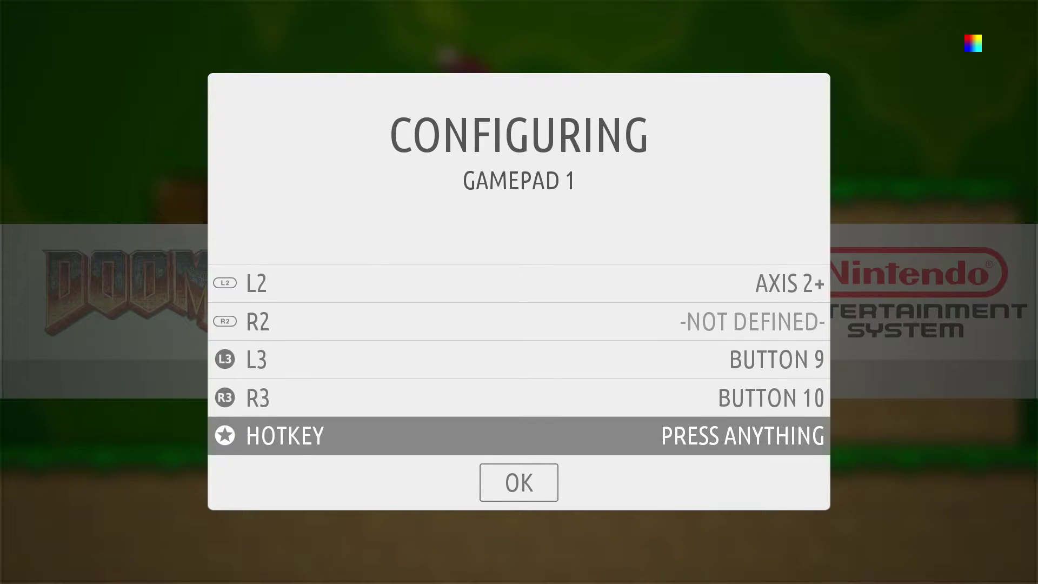
{"action": "key", "text": "h"}
{"action": "key", "text": "a"}
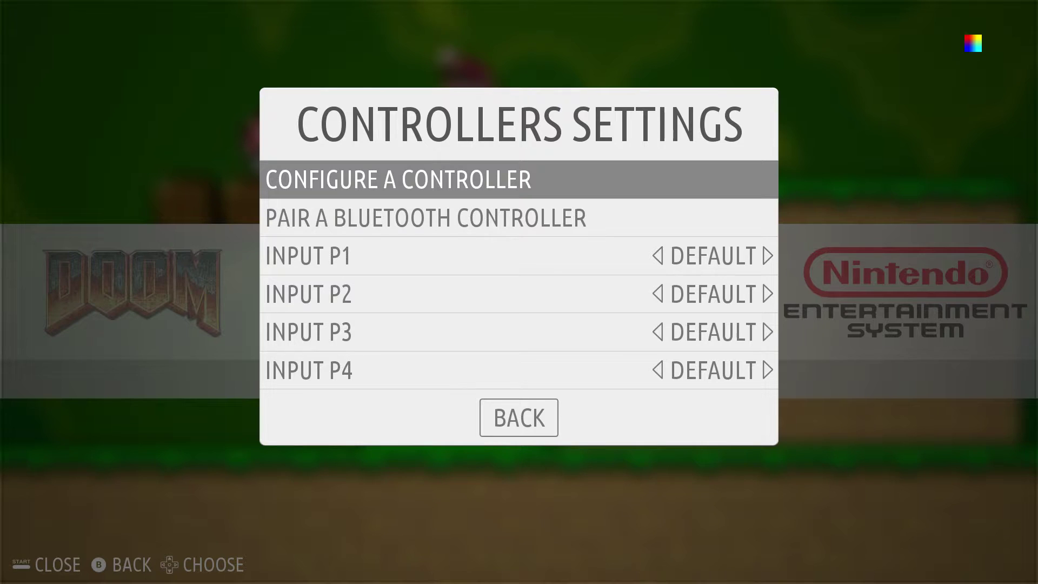
Step: Leave the controllers settings and return to the main menu
{"action": "key", "text": "Down"}
{"action": "key", "text": "Down"}
{"action": "key", "text": "Down"}
{"action": "key", "text": "Down"}
{"action": "key", "text": "Down"}
{"action": "key", "text": "Down"}
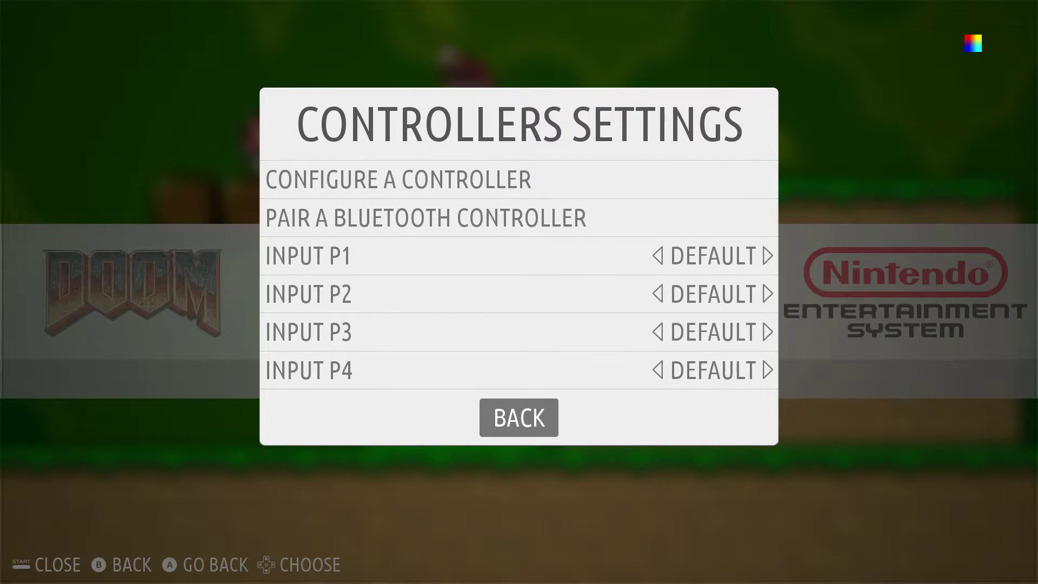
{"action": "key", "text": "a"}
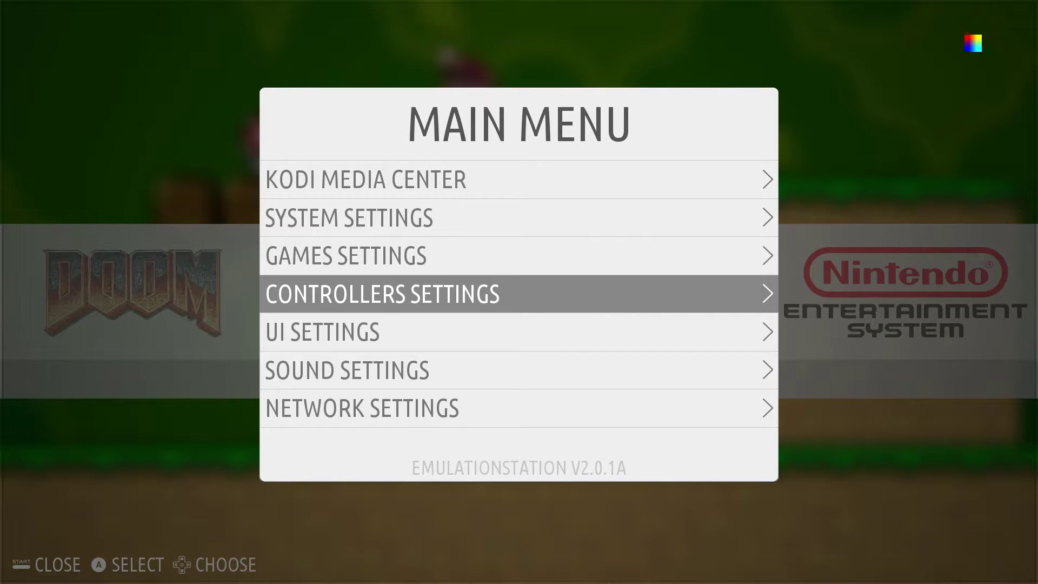
{"action": "key", "text": "Up"}
{"action": "key", "text": "Up"}
{"action": "key", "text": "Down"}
{"action": "key", "text": "Up"}
{"action": "key", "text": "Up"}
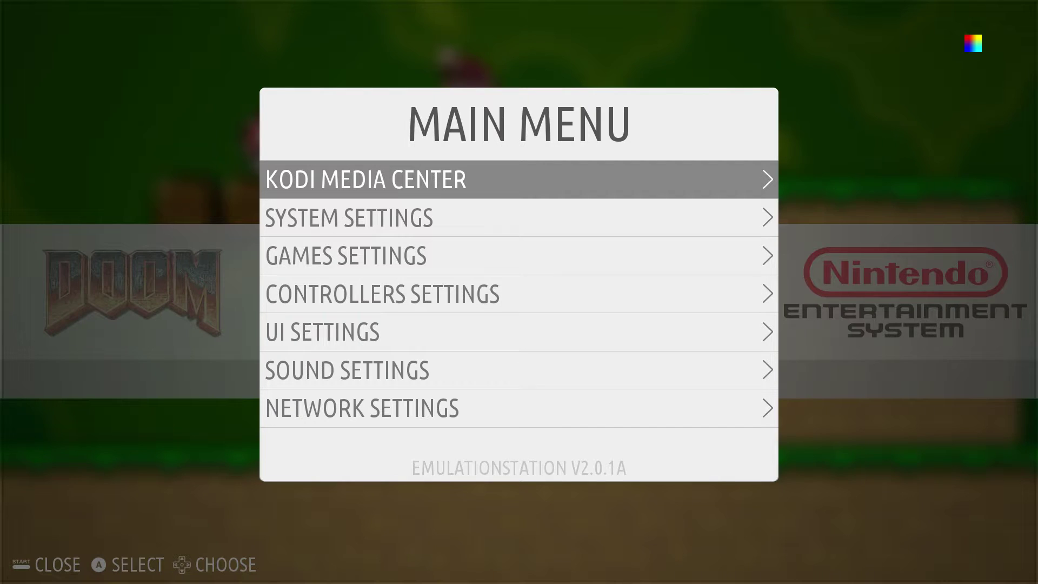
{"action": "key", "text": "Down"}
{"action": "key", "text": "Down"}
{"action": "key", "text": "Down"}
{"action": "key", "text": "Down"}
{"action": "key", "text": "Down"}
{"action": "key", "text": "Down"}
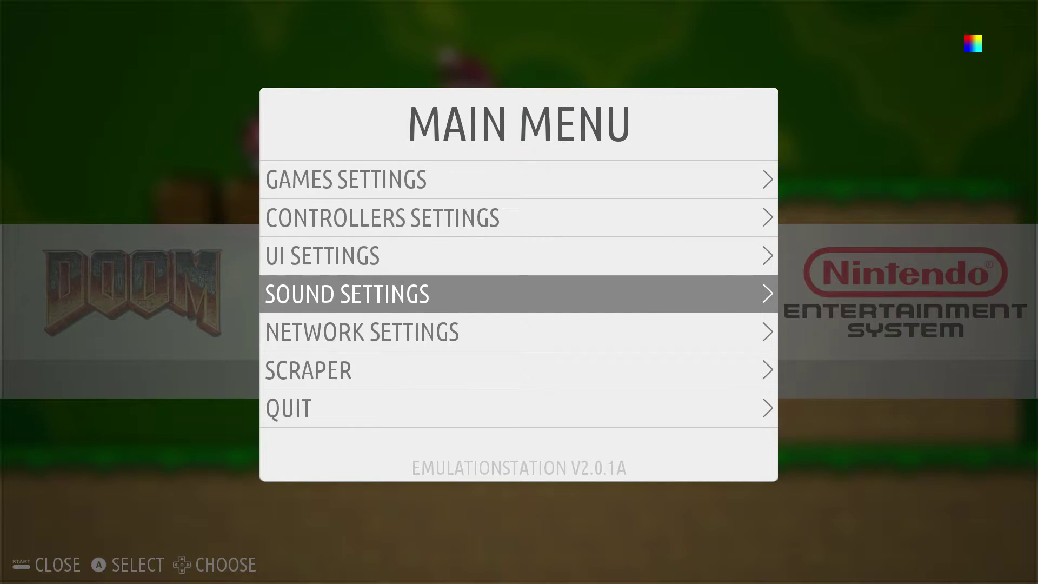
{"action": "key", "text": "Up"}
{"action": "key", "text": "Up"}
{"action": "key", "text": "Up"}
{"action": "key", "text": "Up"}
{"action": "key", "text": "Up"}
Step: Examine the connection status, IP address and hostname in the network settings, and return to the main menu
{"action": "key", "text": "Down"}
{"action": "key", "text": "Down"}
{"action": "key", "text": "Down"}
{"action": "key", "text": "Down"}
{"action": "key", "text": "Down"}
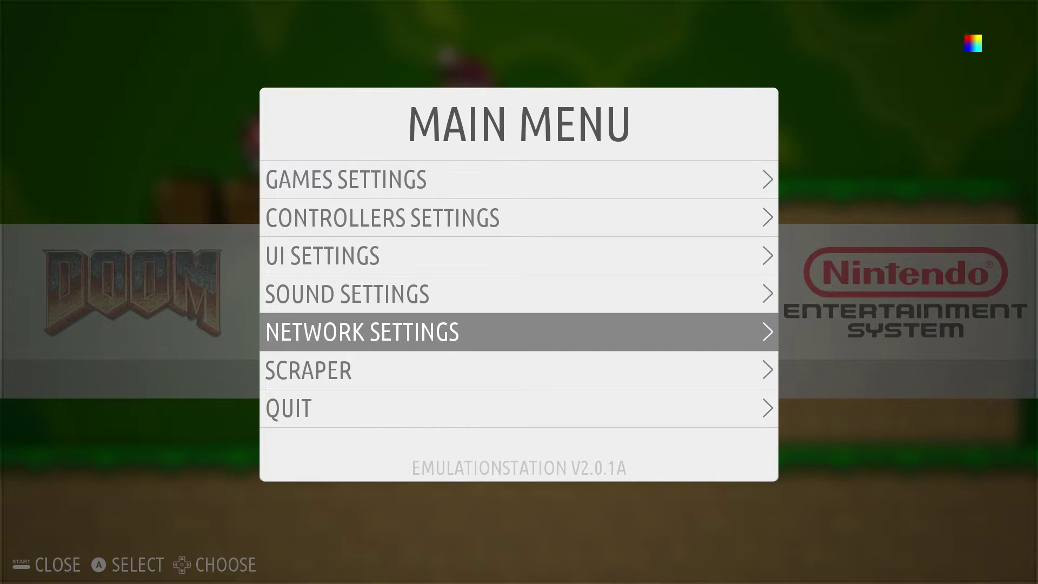
{"action": "key", "text": "Return"}
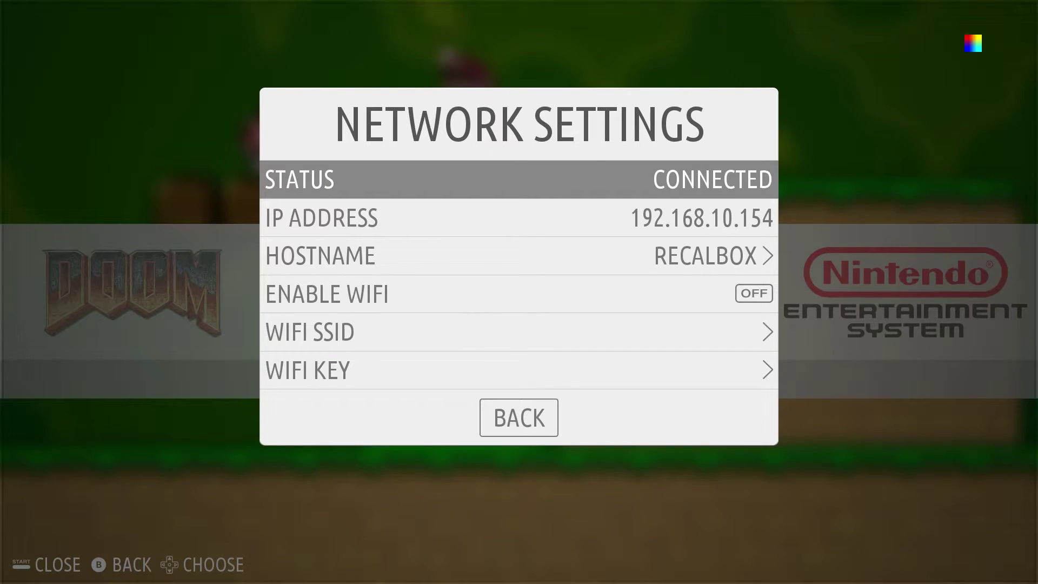
{"action": "key", "text": "Down"}
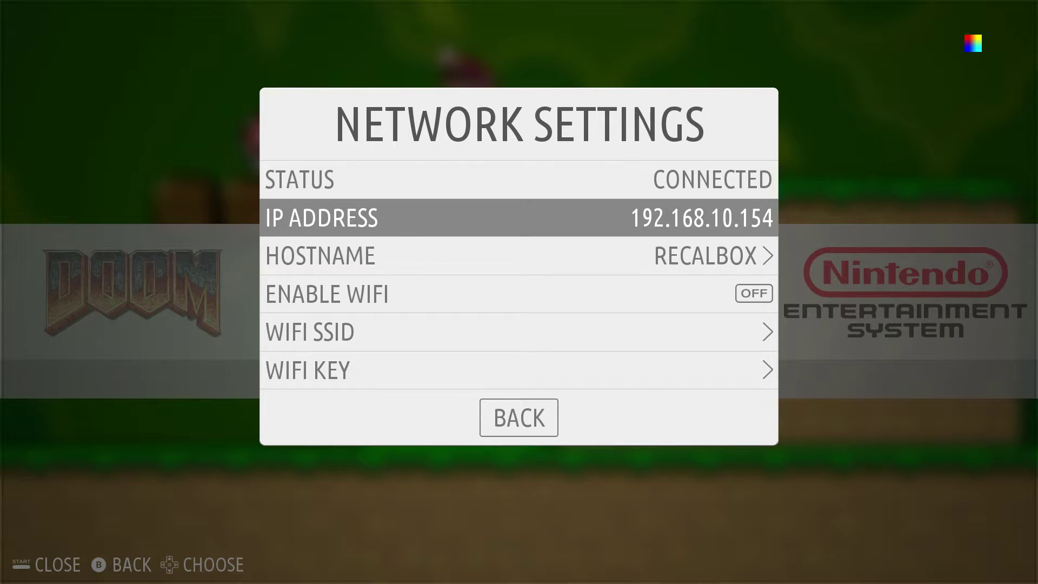
{"action": "key", "text": "Down"}
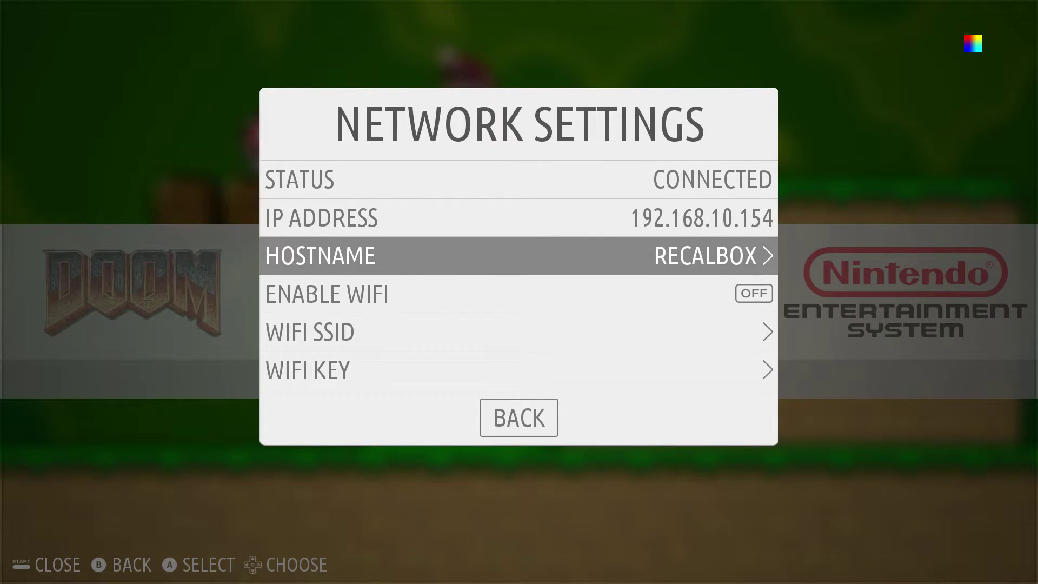
{"action": "key", "text": "Up"}
{"action": "key", "text": "Up"}
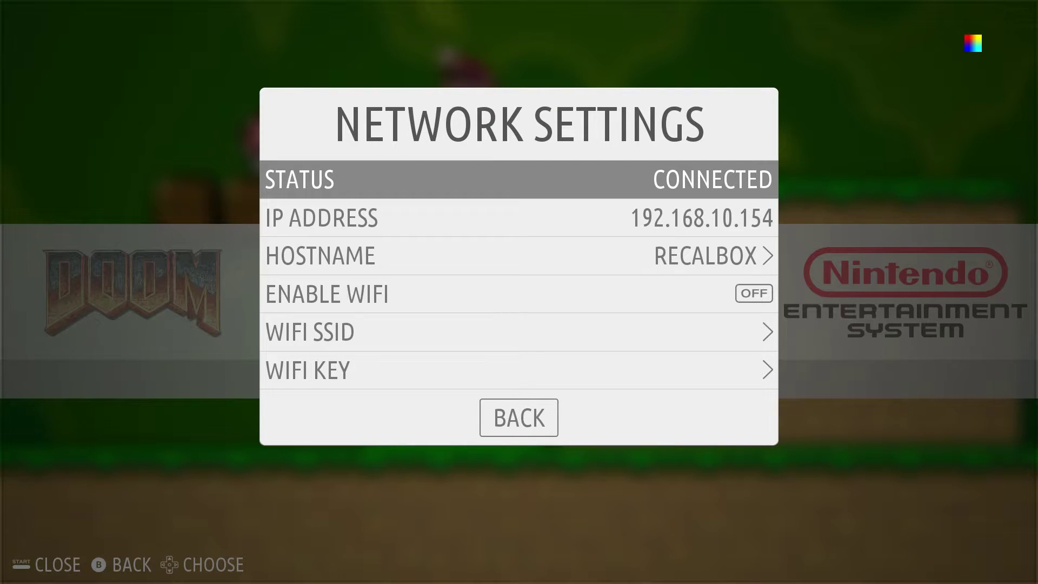
{"action": "key", "text": "Escape"}
{"action": "key", "text": "Down"}
{"action": "key", "text": "Down"}
{"action": "key", "text": "Down"}
{"action": "key", "text": "Down"}
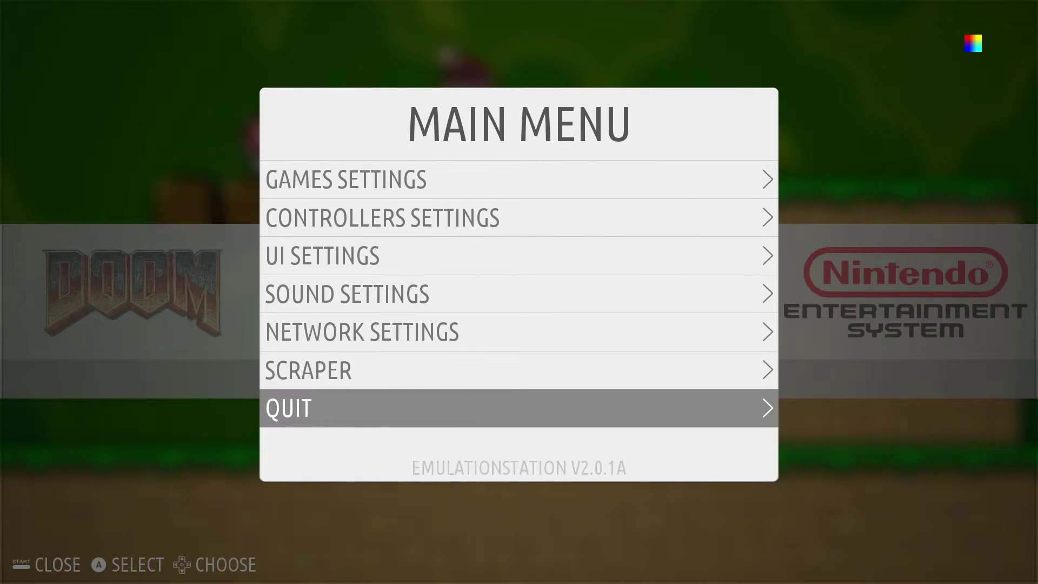
{"action": "key", "text": "Up"}
{"action": "key", "text": "Down"}
{"action": "key", "text": "Down"}
{"action": "key", "text": "Down"}
{"action": "key", "text": "Down"}
{"action": "key", "text": "Down"}
{"action": "key", "text": "Down"}
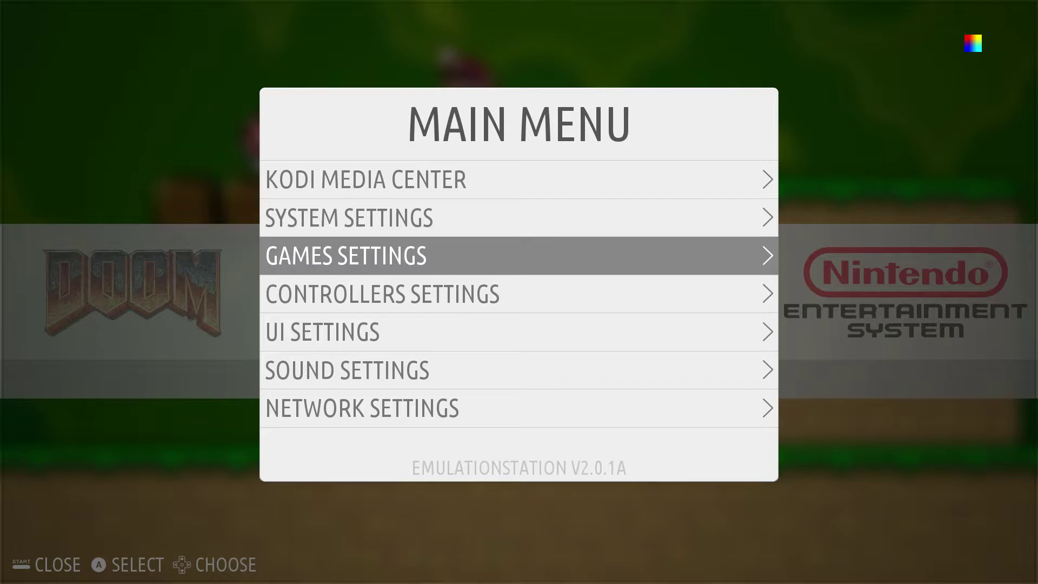
Step: Look through the overclock options in the system settings, including NONE (900MHZ) and RPI2 (1050MHZ)
{"action": "key", "text": "Up"}
{"action": "key", "text": "Up"}
{"action": "key", "text": "Up"}
{"action": "key", "text": "Up"}
{"action": "key", "text": "Up"}
{"action": "key", "text": "Return"}
{"action": "key", "text": "Down"}
{"action": "key", "text": "Down"}
{"action": "key", "text": "Down"}
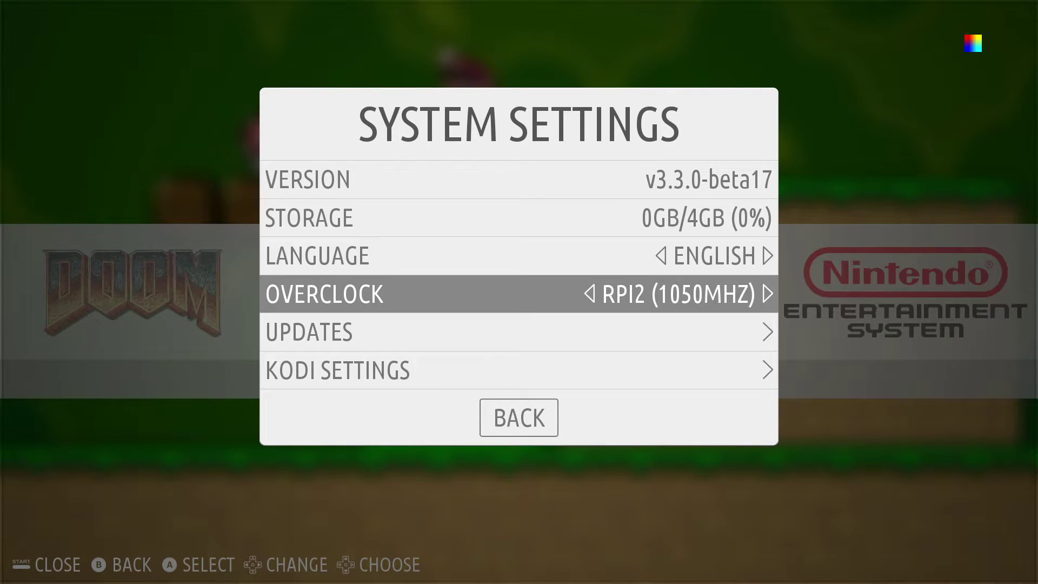
{"action": "key", "text": "Left"}
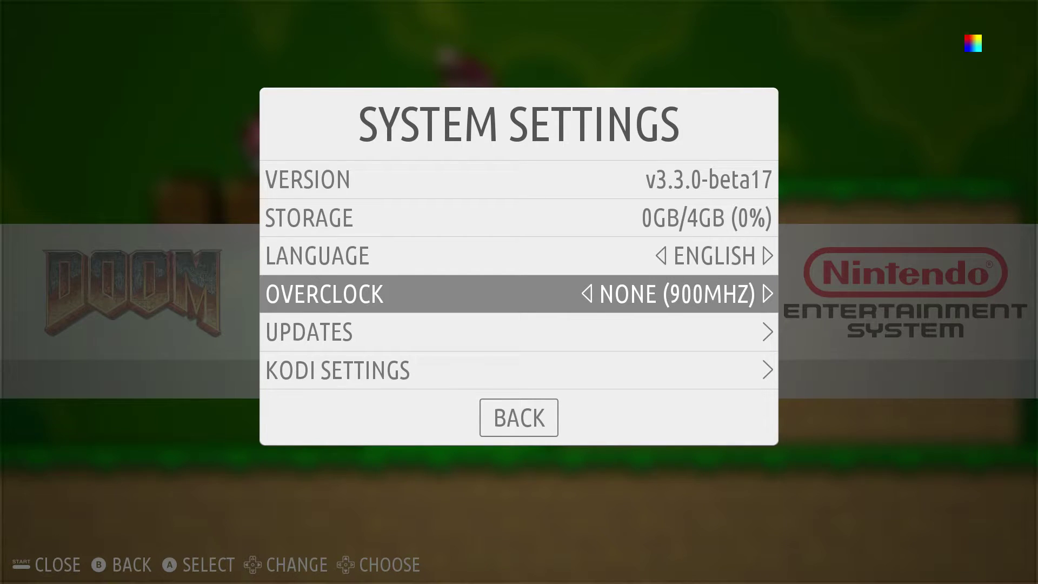
{"action": "key", "text": "Right"}
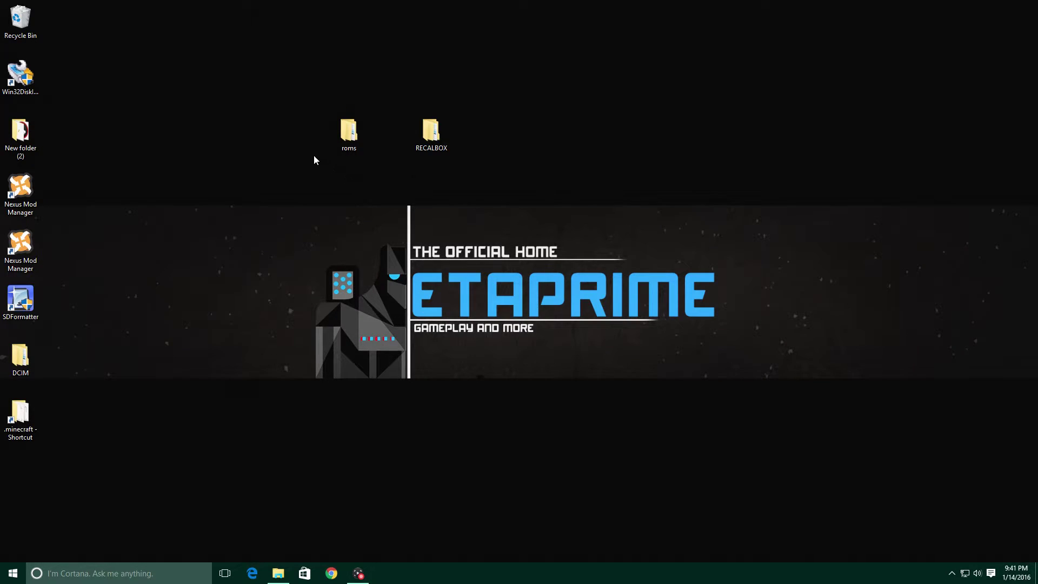
Step: Check the contents of the desktop roms folder, and open Recalbox Manager at //RECALBOX in a maximized Chrome window
{"action": "double_click", "coordinate": [349, 143]}
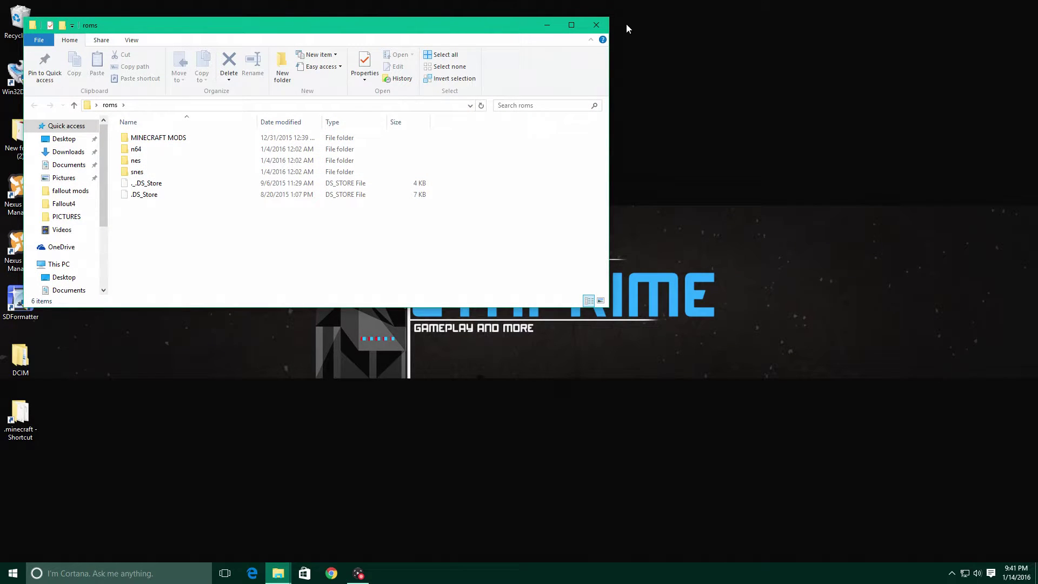
{"action": "left_click", "coordinate": [595, 25]}
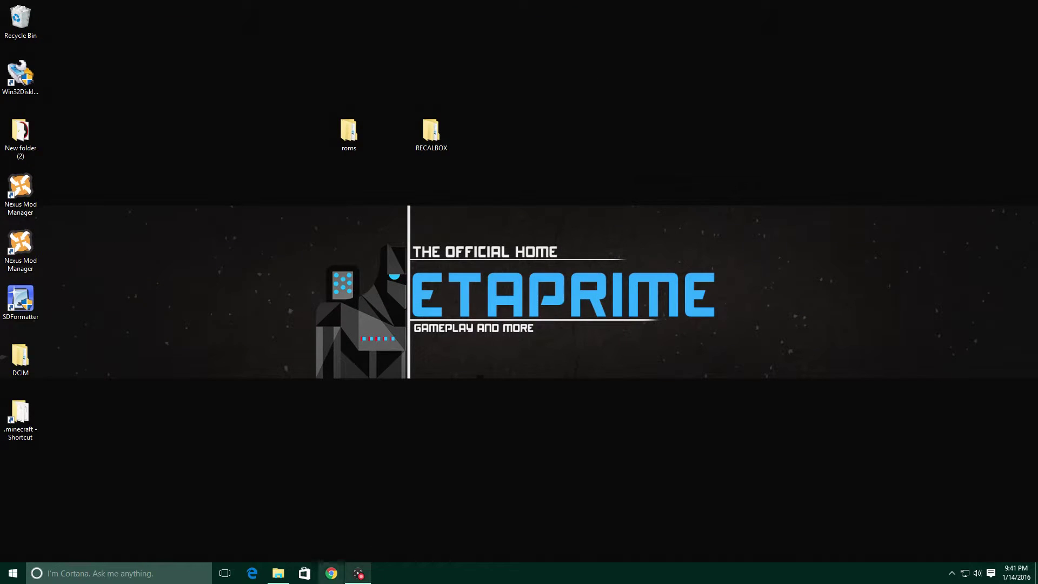
{"action": "left_click", "coordinate": [332, 573]}
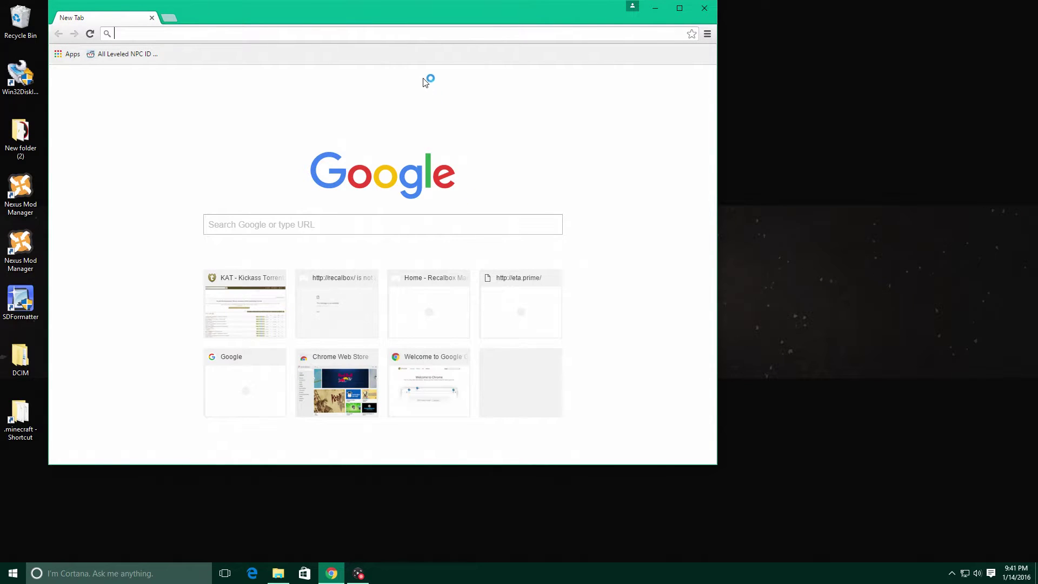
{"action": "left_click", "coordinate": [681, 9]}
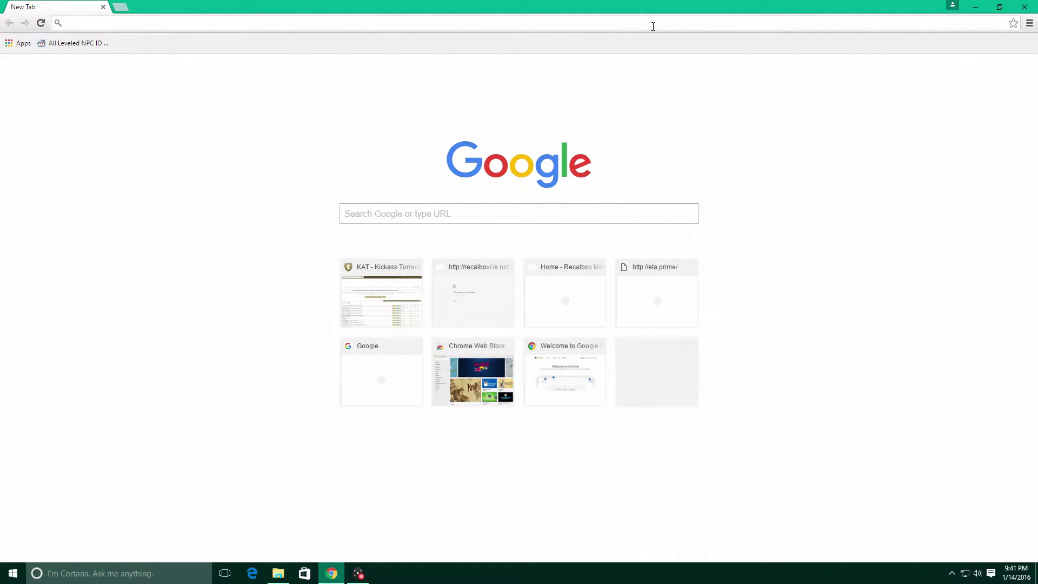
{"action": "type", "text": "//"}
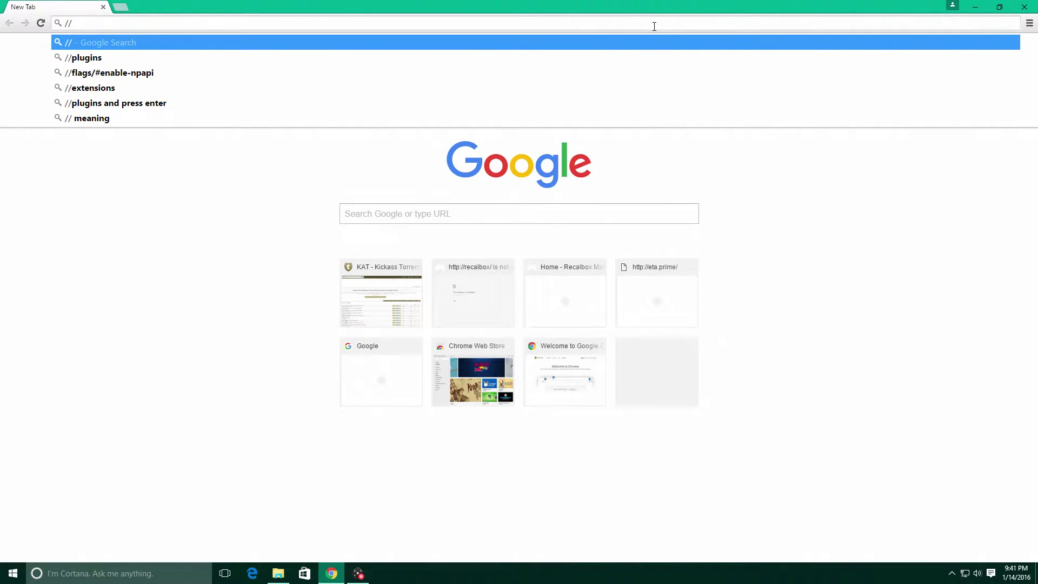
{"action": "type", "text": "RECALBOX"}
{"action": "key", "text": "Return"}
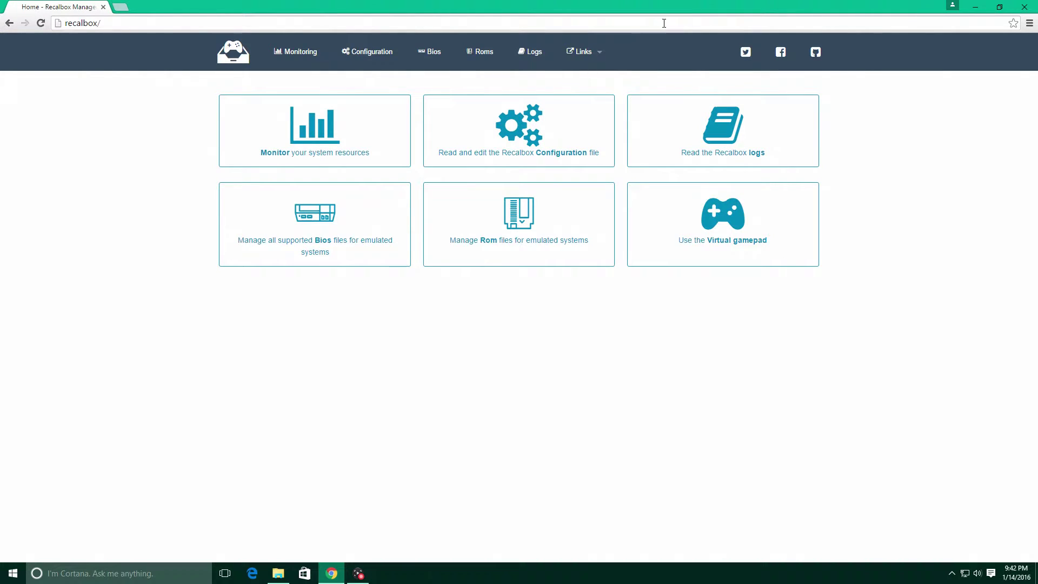
Step: Open the Rom by system page after viewing Monitoring, and tile the browser side by side with the desktop roms folder
{"action": "left_click", "coordinate": [276, 193]}
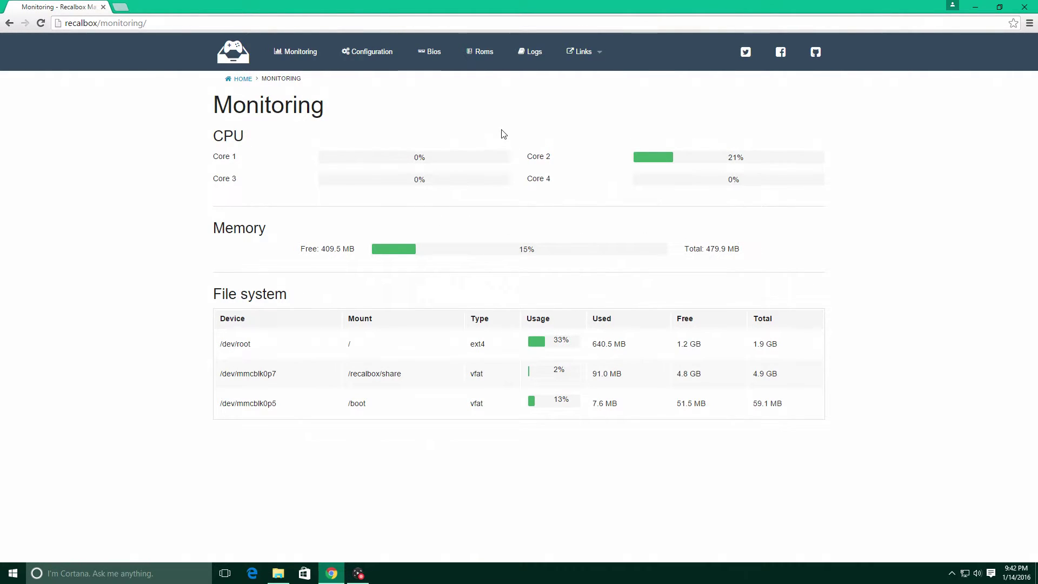
{"action": "left_click", "coordinate": [475, 59]}
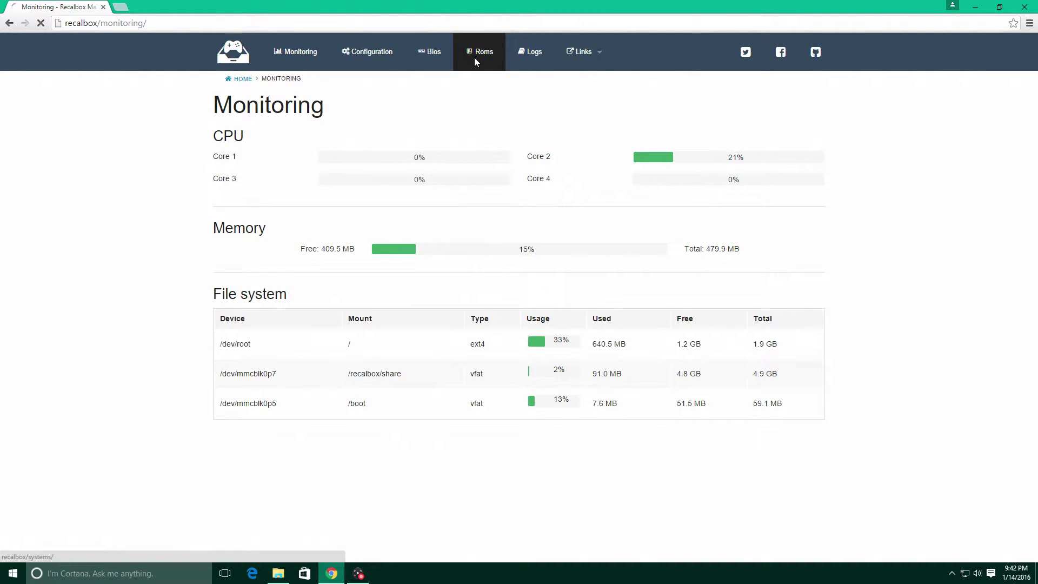
{"action": "left_click_drag", "start_coordinate": [522, 7], "coordinate": [1035, 10]}
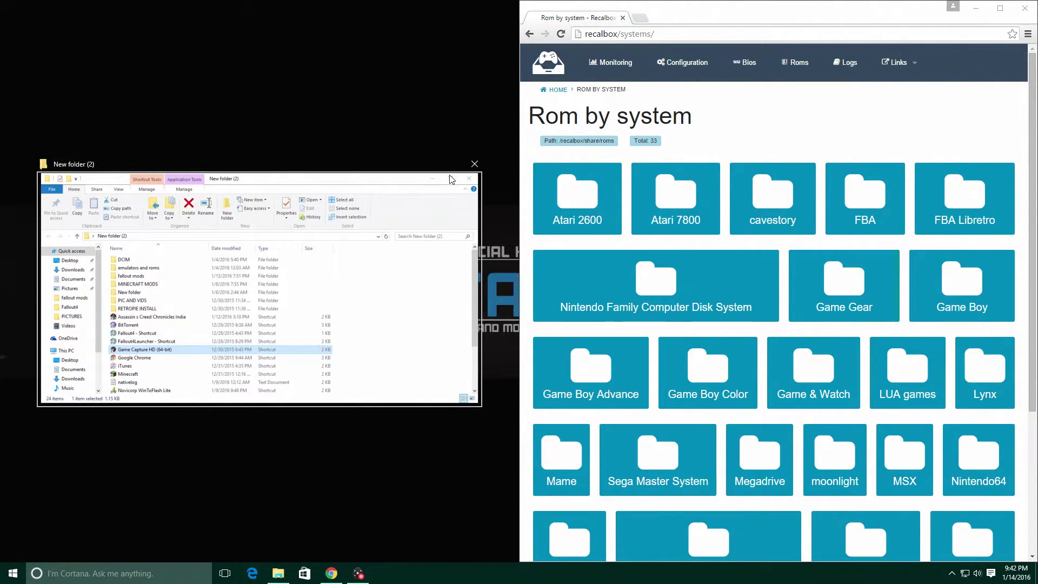
{"action": "left_click", "coordinate": [475, 164]}
{"action": "double_click", "coordinate": [345, 139]}
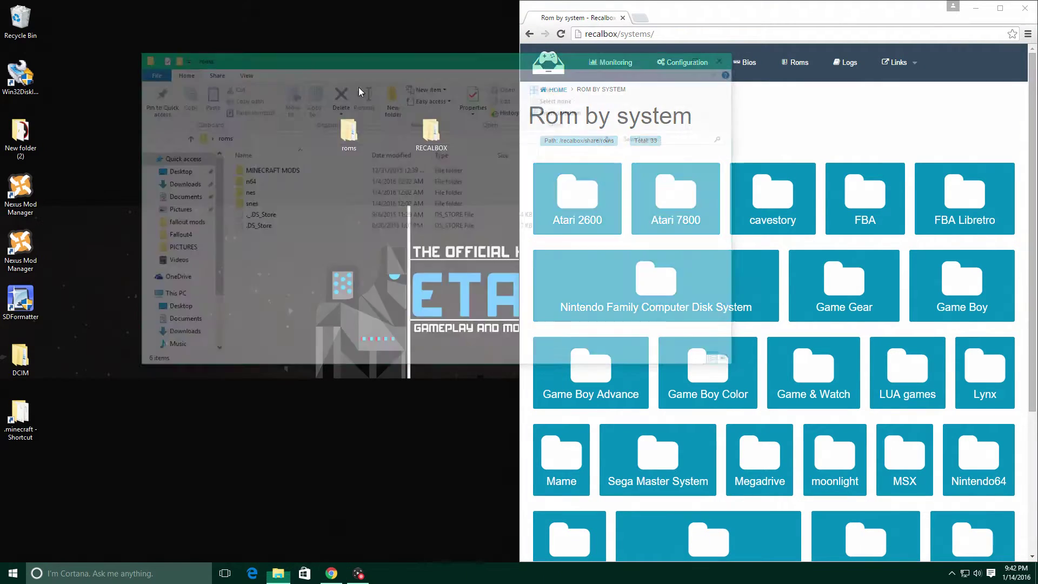
{"action": "key", "text": "super+Left"}
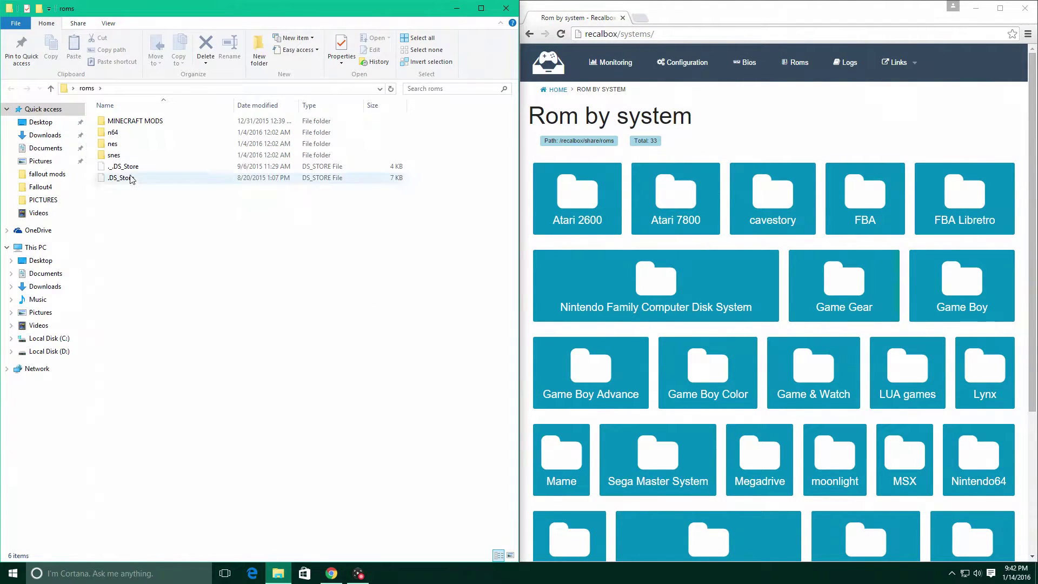
Step: Upload all SMC files from the local snes folder to the Super Nintendo rom page
{"action": "double_click", "coordinate": [115, 155]}
{"action": "left_click_drag", "start_coordinate": [165, 215], "coordinate": [155, 141]}
{"action": "scroll", "coordinate": [705, 321], "scroll_direction": "down", "scroll_amount": 2}
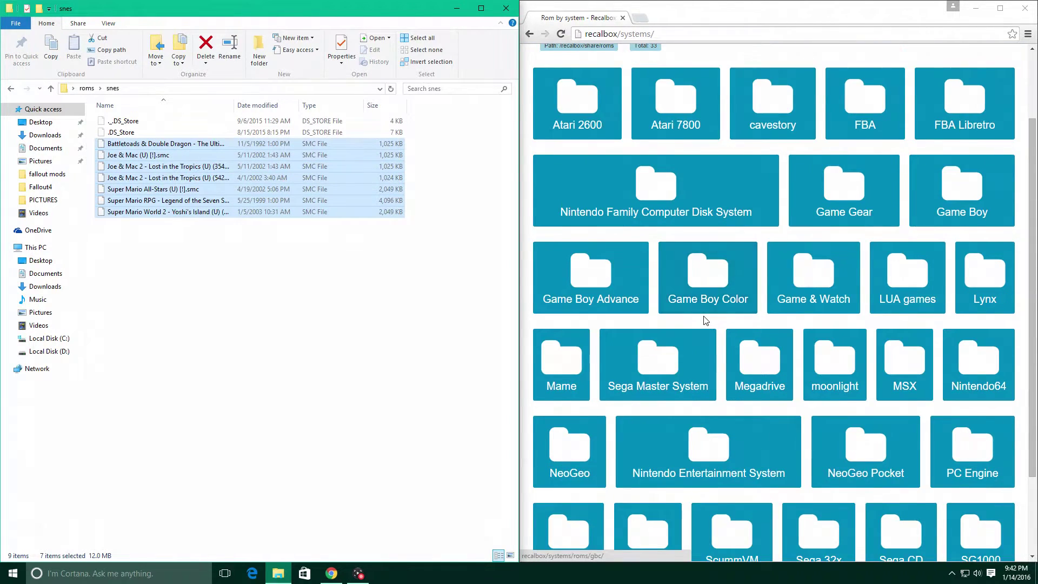
{"action": "scroll", "coordinate": [681, 333], "scroll_direction": "down", "scroll_amount": 2}
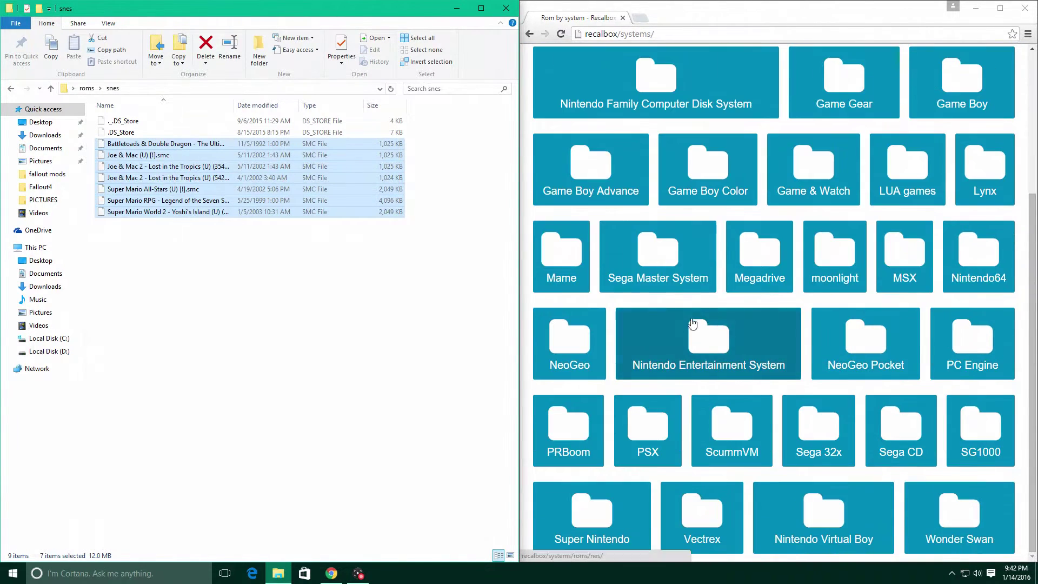
{"action": "left_click", "coordinate": [573, 503]}
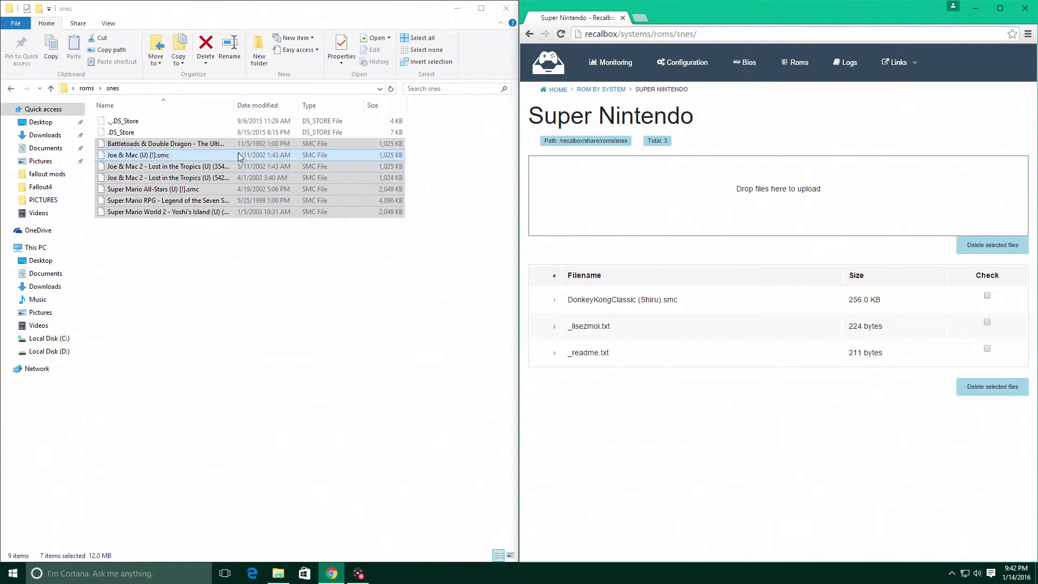
{"action": "left_click_drag", "start_coordinate": [223, 169], "coordinate": [707, 208]}
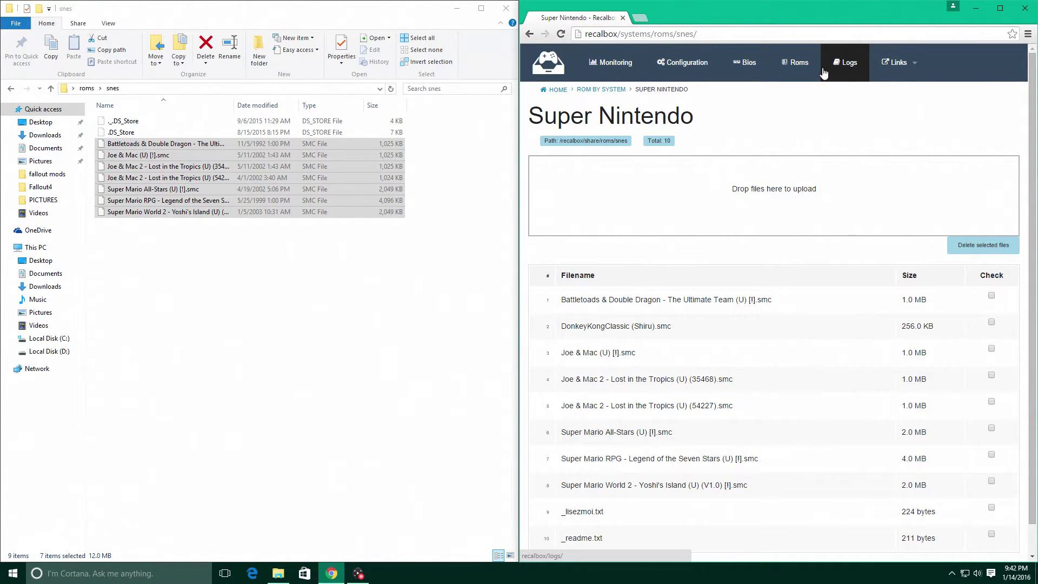
Step: Upload all Z64 and V64 game files from the local n64 folder to the Nintendo64 rom page
{"action": "left_click", "coordinate": [802, 62]}
{"action": "scroll", "coordinate": [735, 224], "scroll_direction": "down", "scroll_amount": 4}
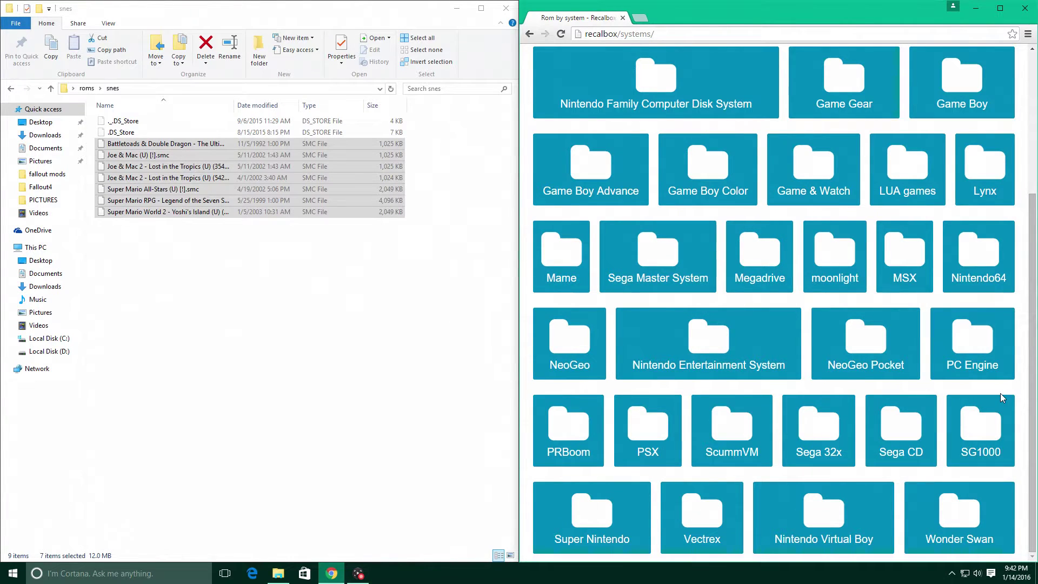
{"action": "left_click", "coordinate": [981, 278]}
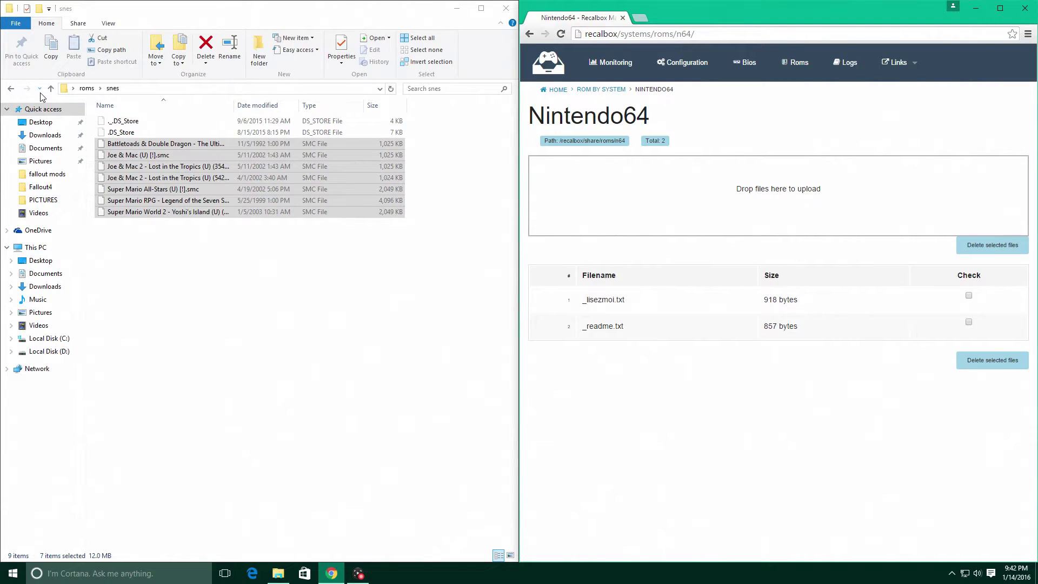
{"action": "left_click", "coordinate": [11, 88]}
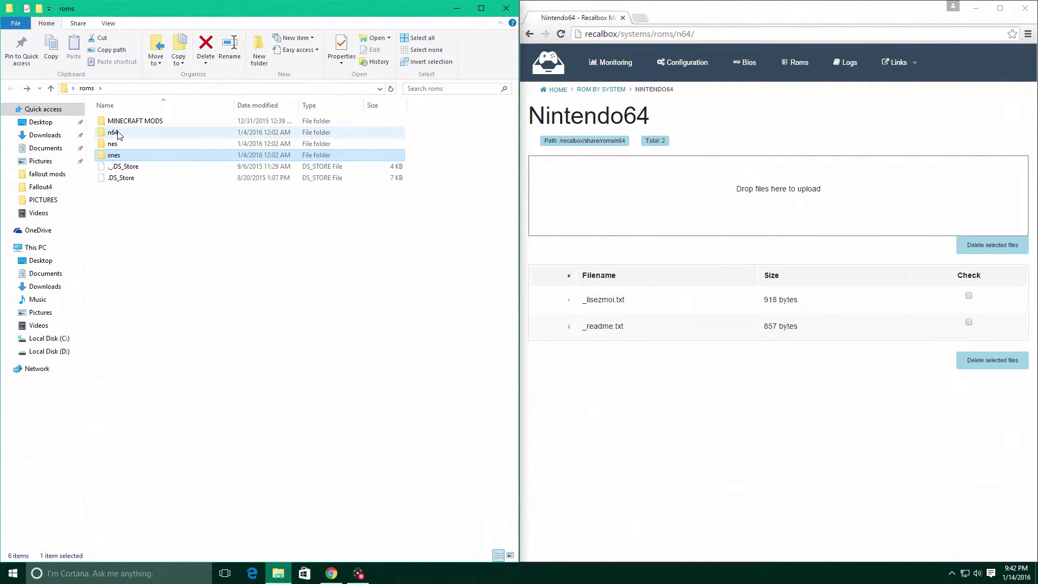
{"action": "double_click", "coordinate": [119, 134]}
{"action": "left_click_drag", "start_coordinate": [148, 214], "coordinate": [632, 212]}
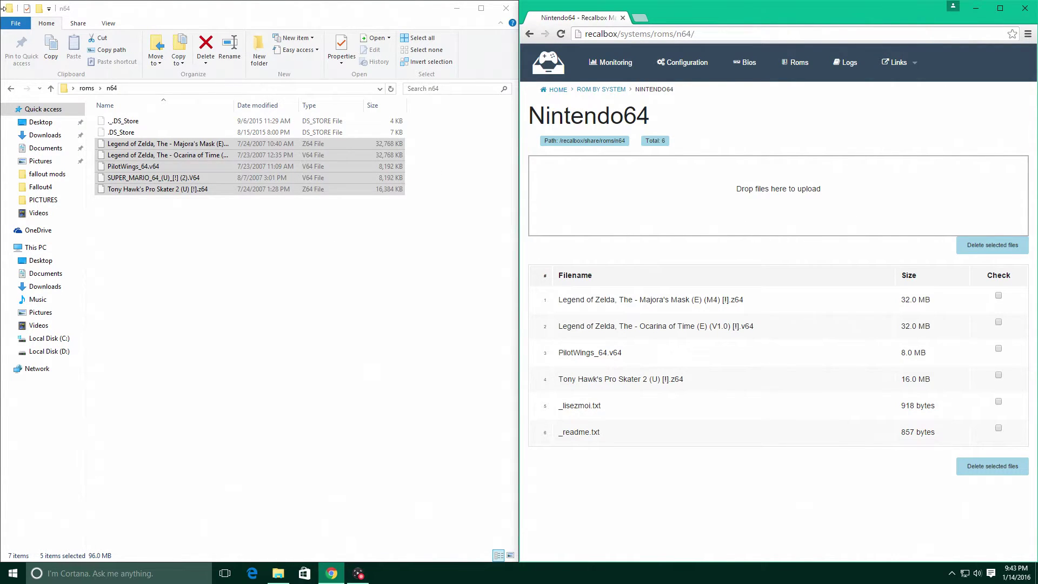
Step: Upload Mario Bros. and Megaman2 to Megaman5 from the local nes folder to the Nintendo Entertainment System rom page, and close the folder window
{"action": "left_click", "coordinate": [11, 88]}
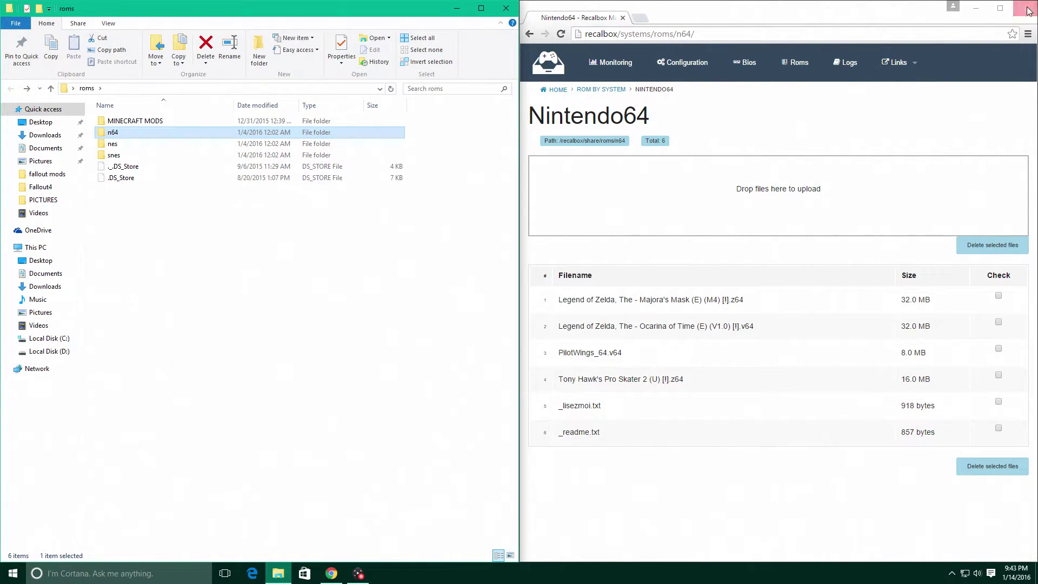
{"action": "left_click", "coordinate": [785, 62]}
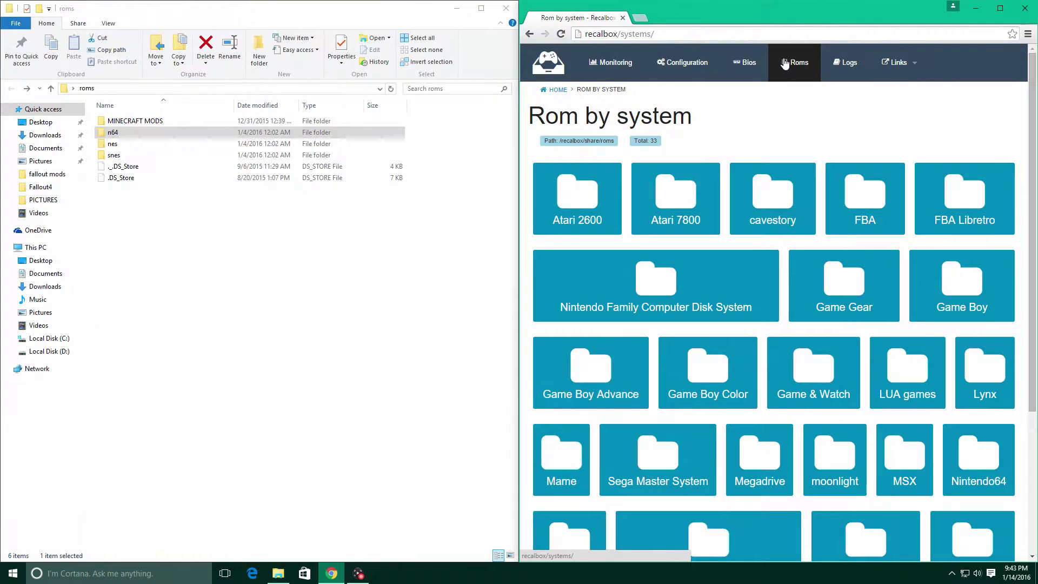
{"action": "scroll", "coordinate": [727, 303], "scroll_direction": "down", "scroll_amount": 4}
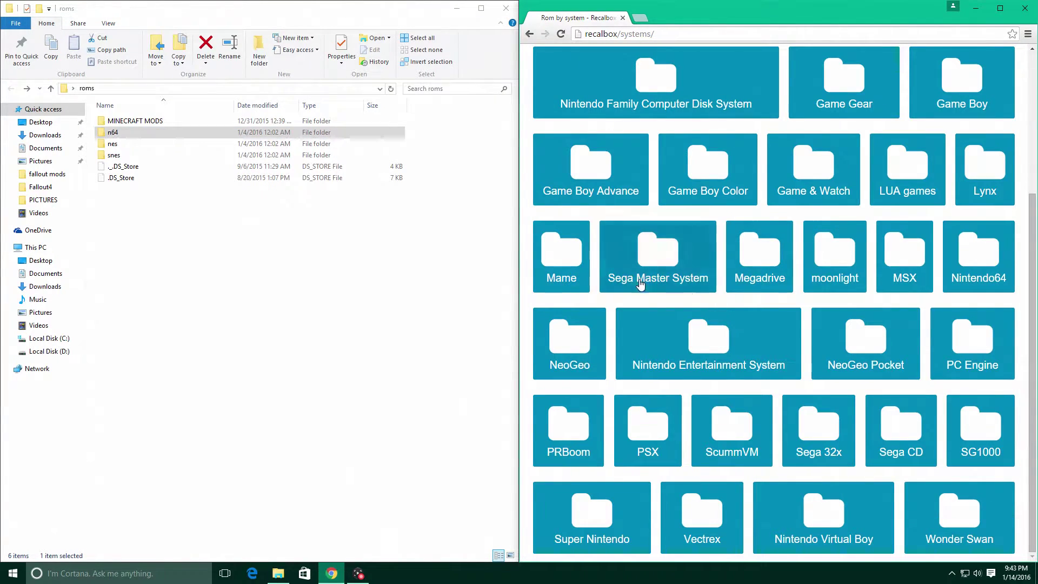
{"action": "left_click", "coordinate": [725, 336]}
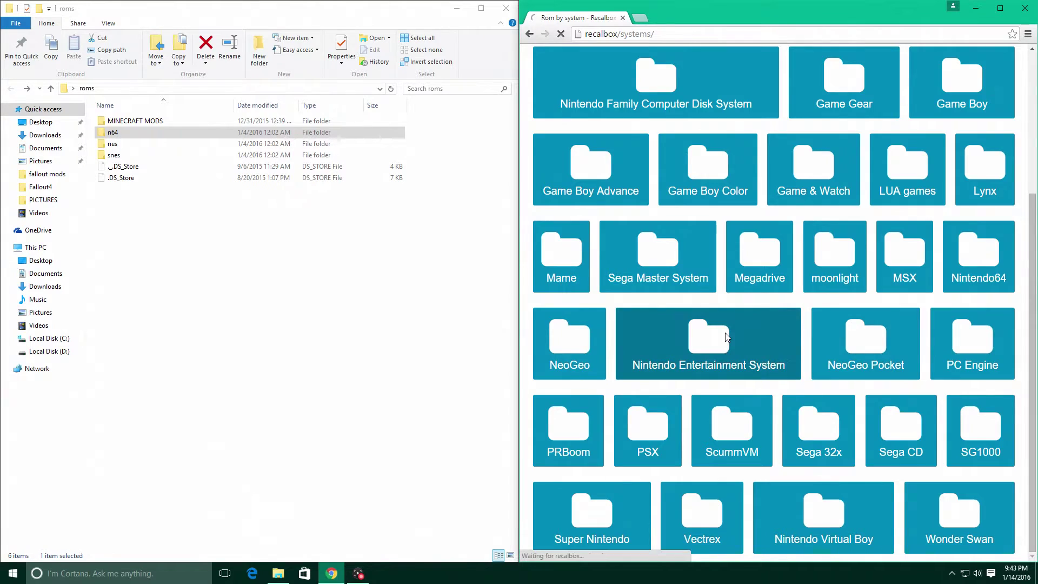
{"action": "double_click", "coordinate": [146, 147]}
{"action": "left_click_drag", "start_coordinate": [168, 208], "coordinate": [666, 215]}
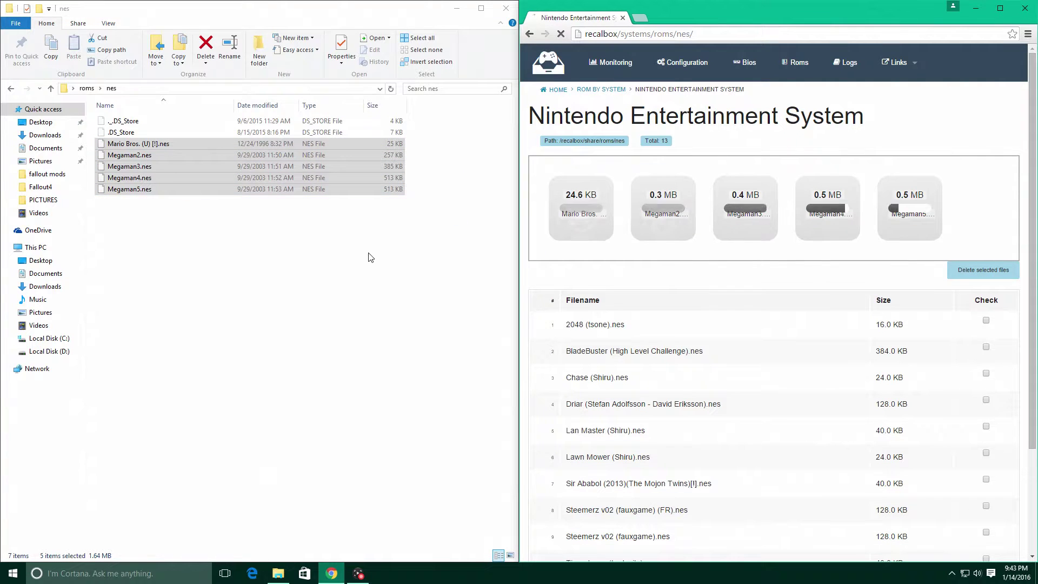
{"action": "left_click", "coordinate": [506, 8]}
{"action": "left_click", "coordinate": [1000, 8]}
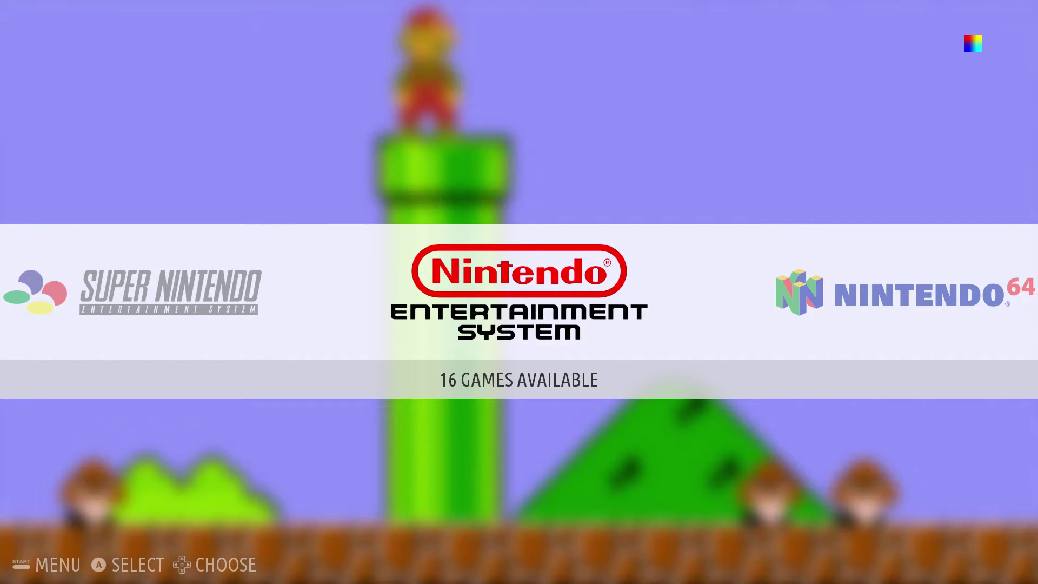
Step: Switch to EmulationStation and browse between the Super Nintendo and Nintendo Entertainment System entries
{"action": "key", "text": "Left"}
{"action": "key", "text": "Right"}
{"action": "key", "text": "Left"}
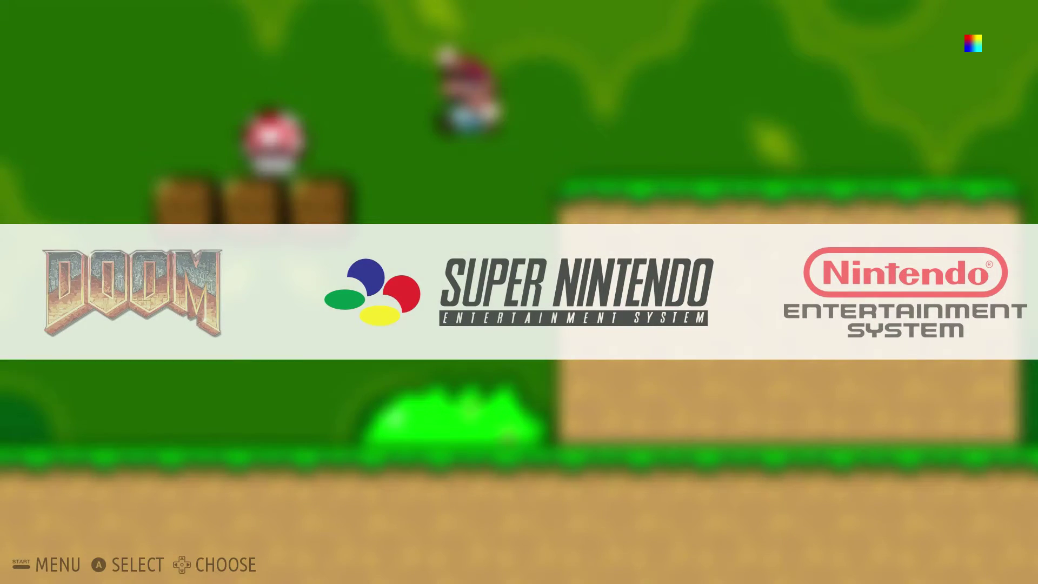
{"action": "key", "text": "Right"}
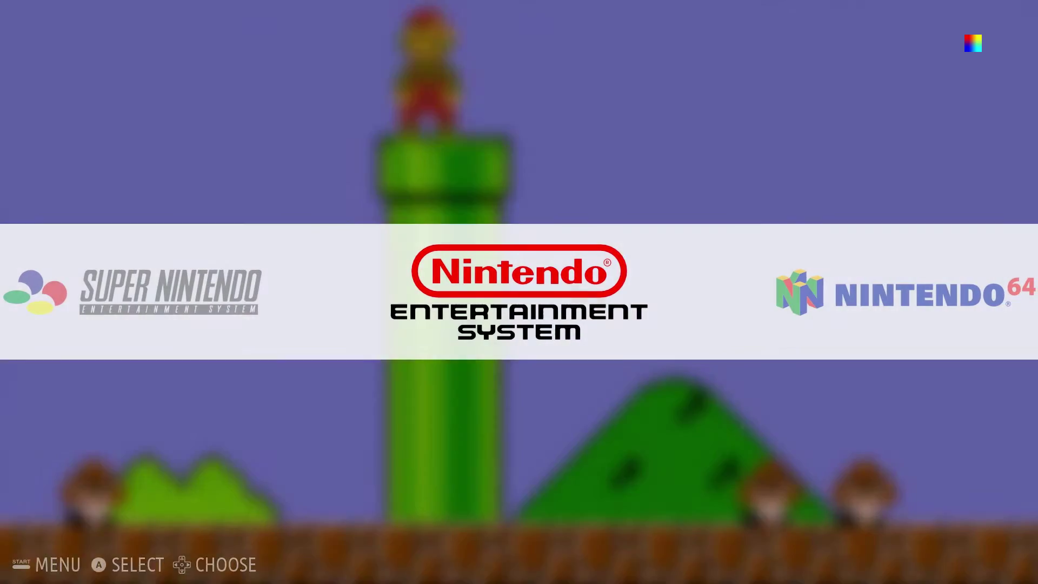